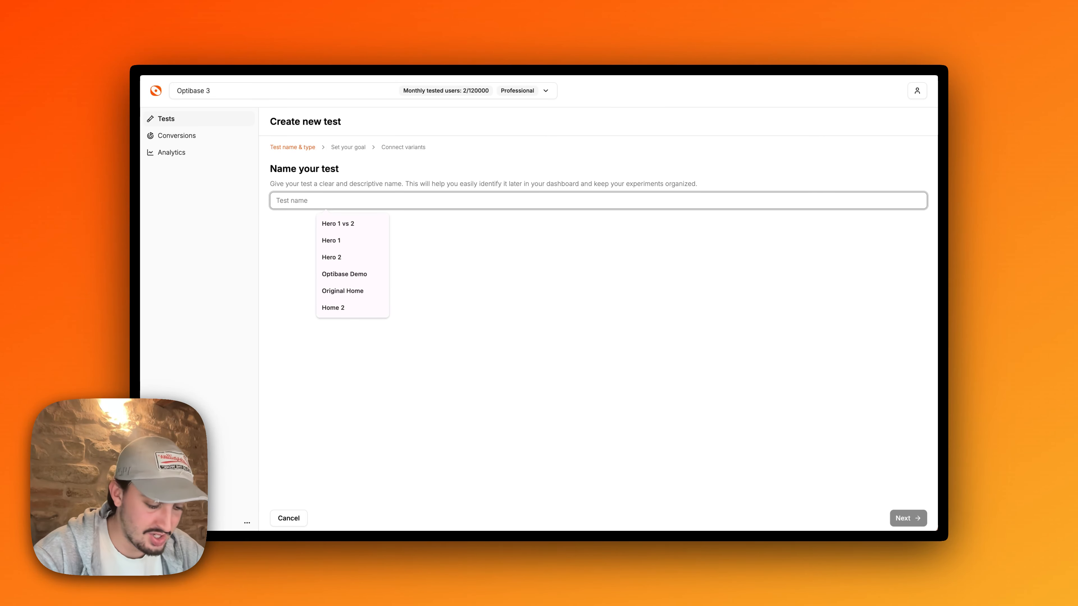
Name the new test "2 Variant Test", keep the A/B test type and continue to the goal setup.
type("Variant Te")
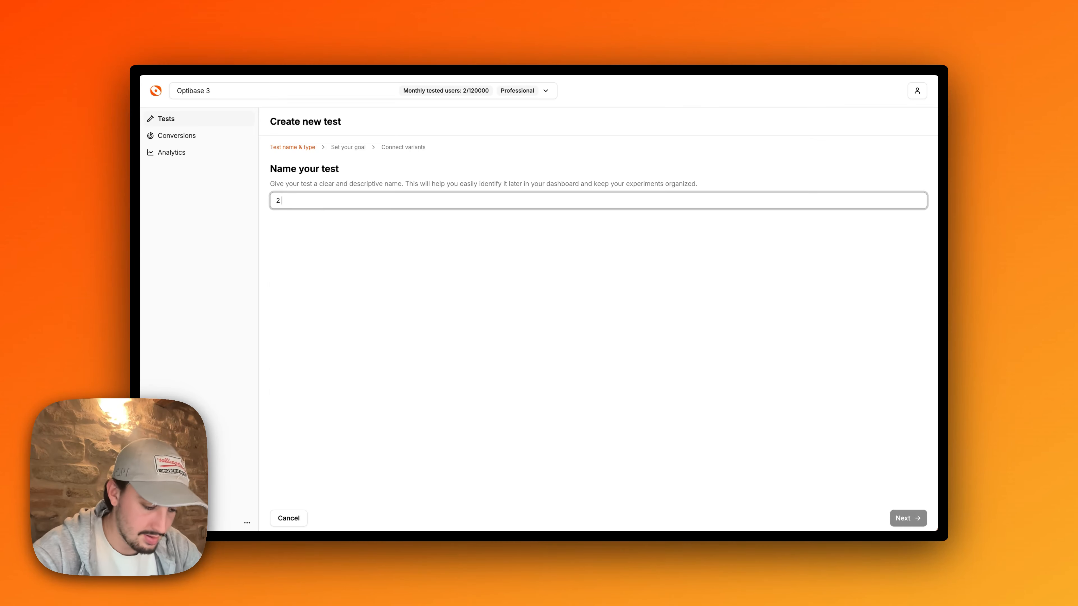
type("st")
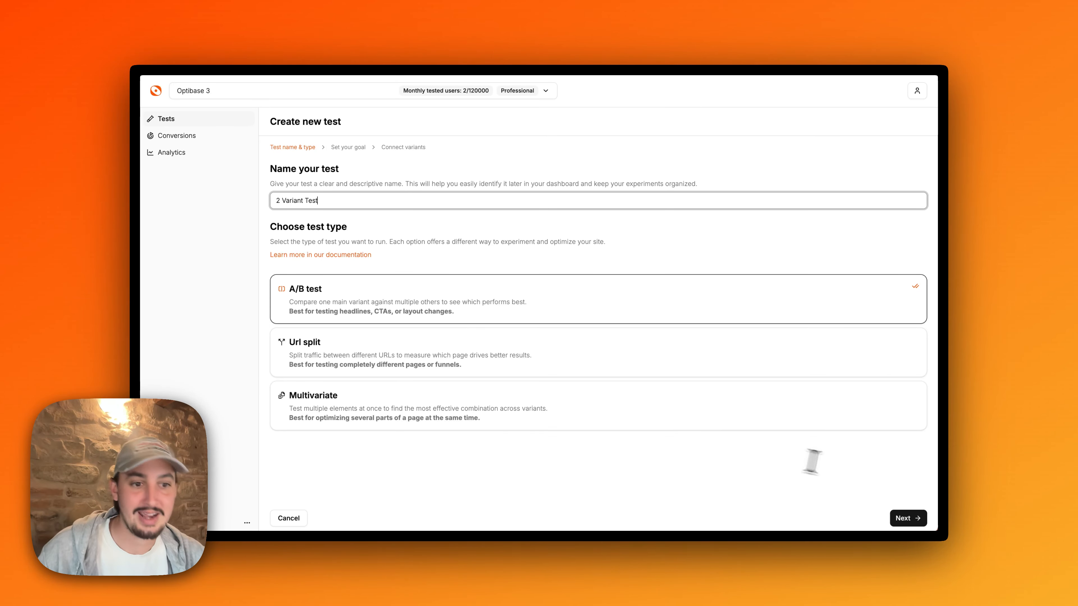
left_click(905, 518)
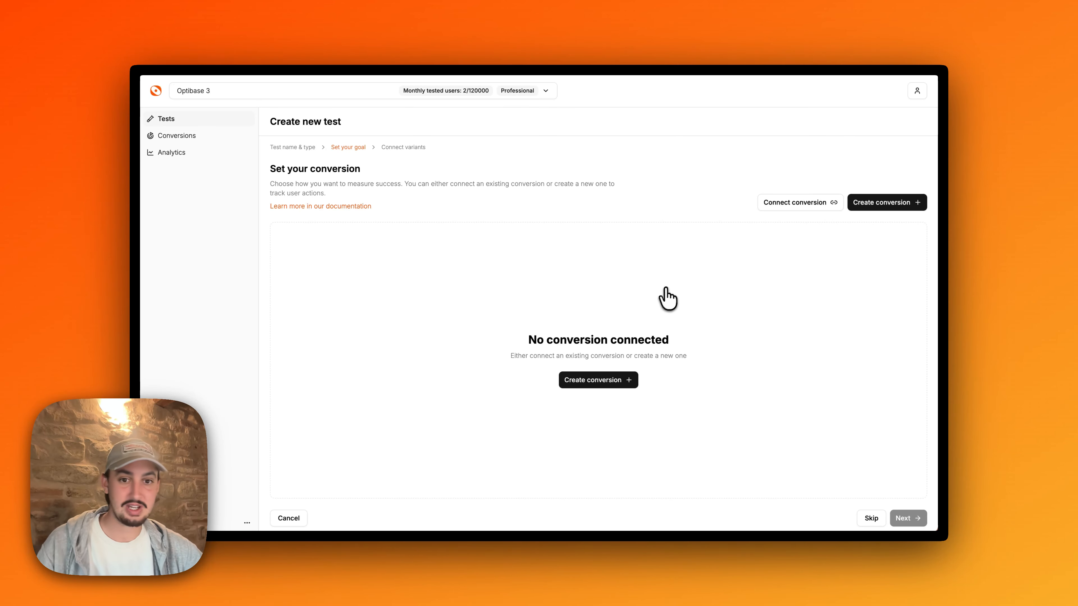
Create a conversion named "Button" of type Click, with the count-once-per-user option switched on.
left_click(601, 384)
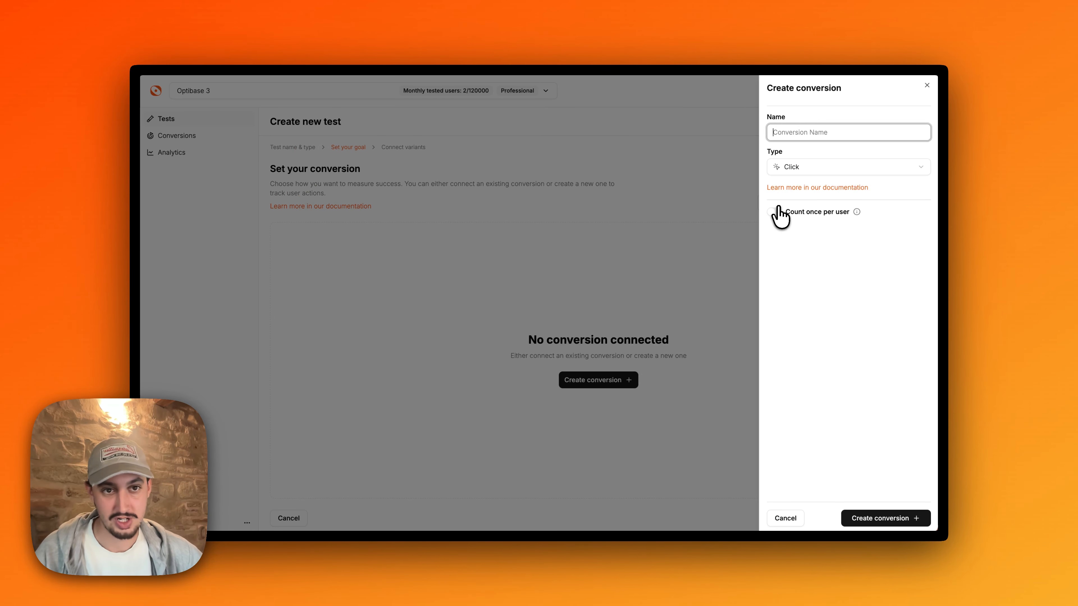
left_click(792, 170)
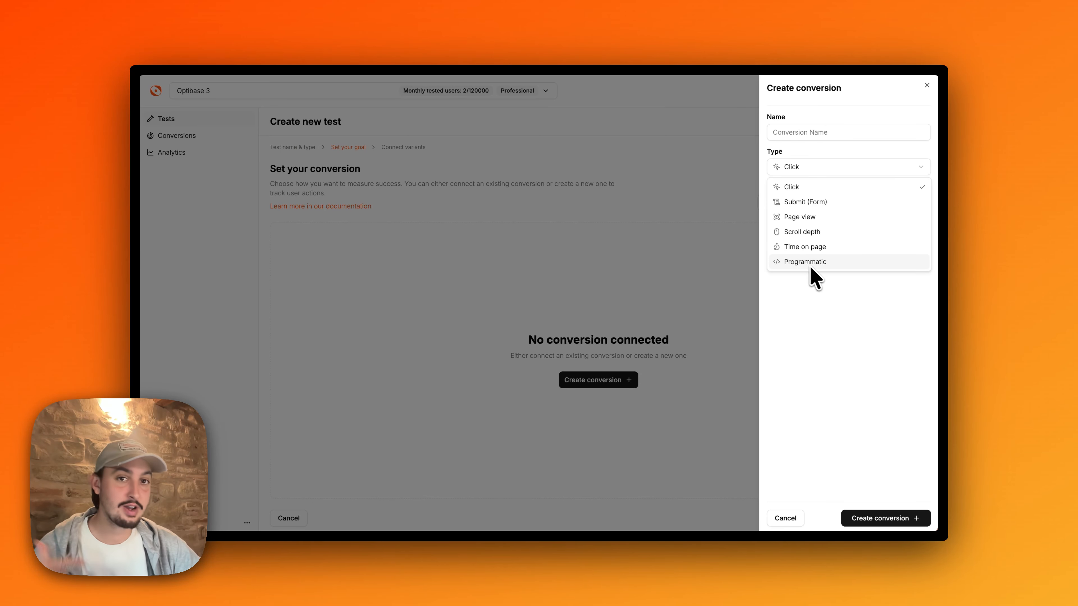
left_click(811, 187)
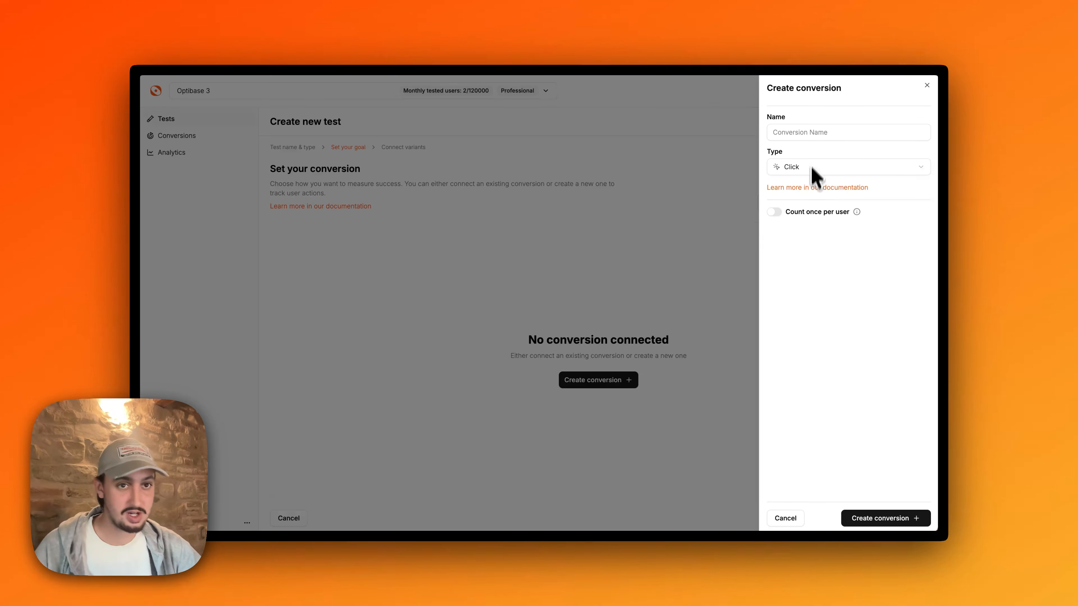
left_click(817, 132)
type("Button")
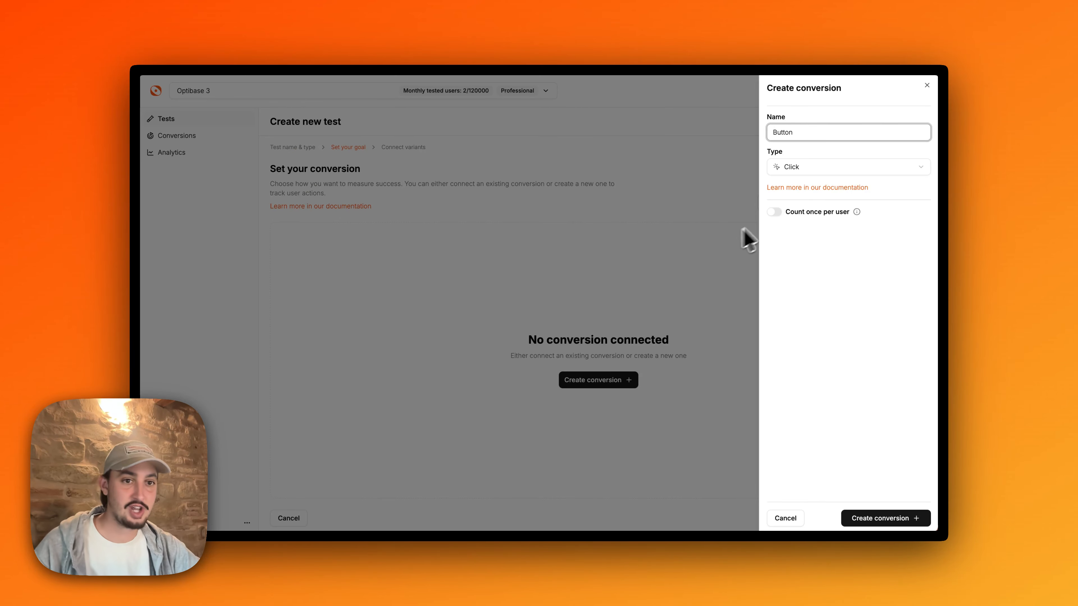
left_click(774, 212)
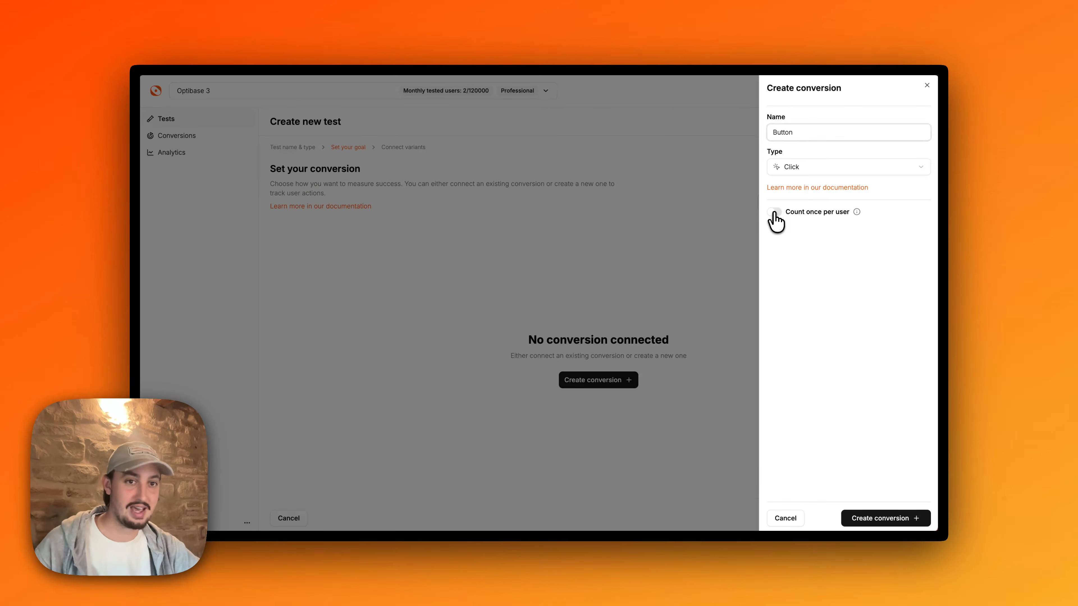
left_click(906, 518)
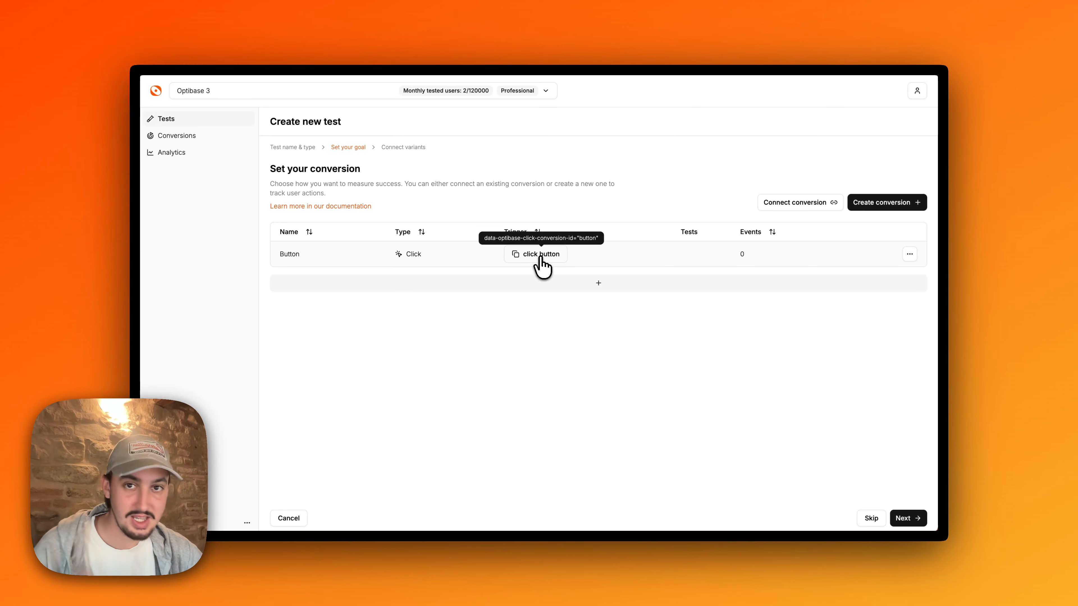
Switch to WordPress, open the Home page in the Bricks editor and expand the hero button's custom click-conversion attribute.
left_click(242, 44)
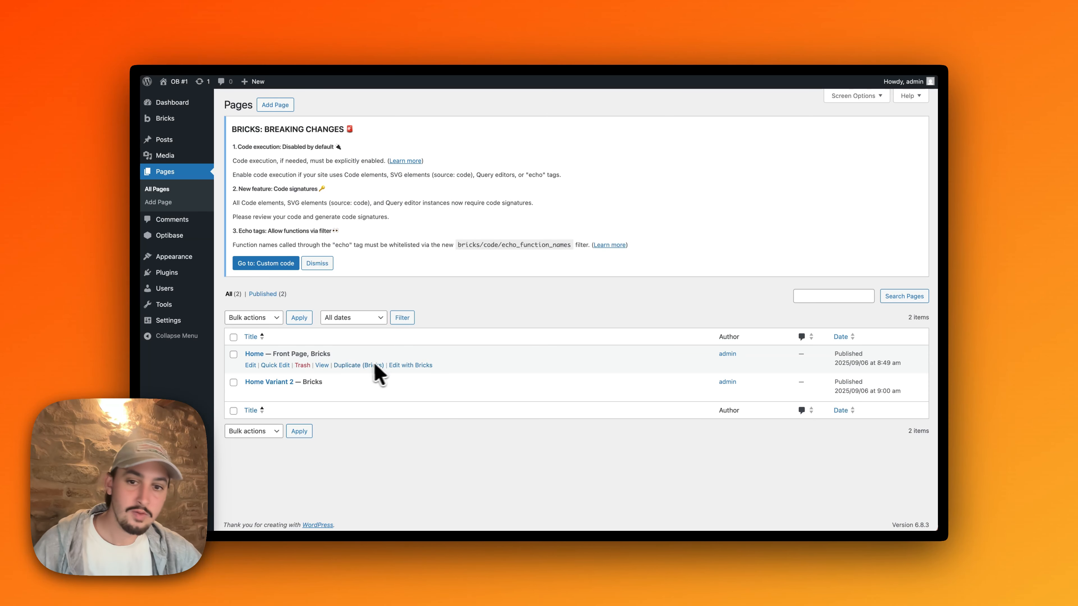
left_click(407, 365)
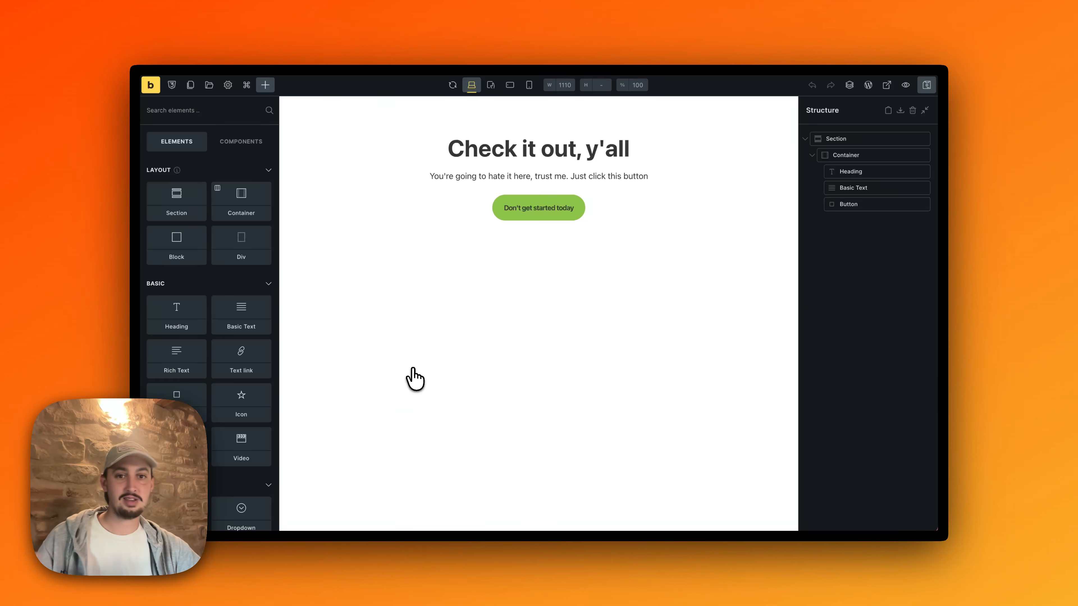
left_click(524, 211)
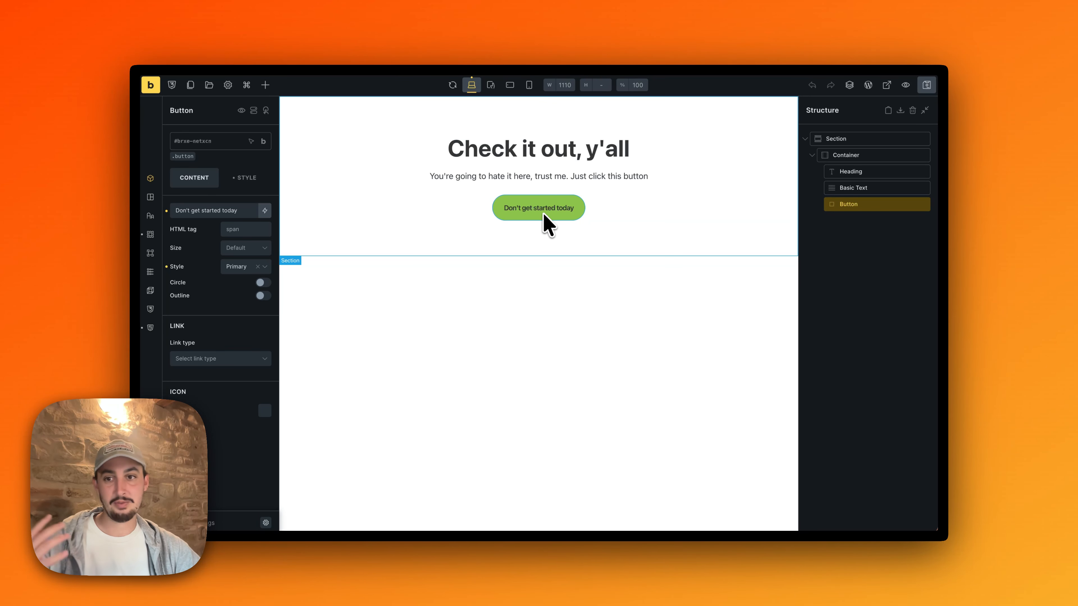
left_click(251, 177)
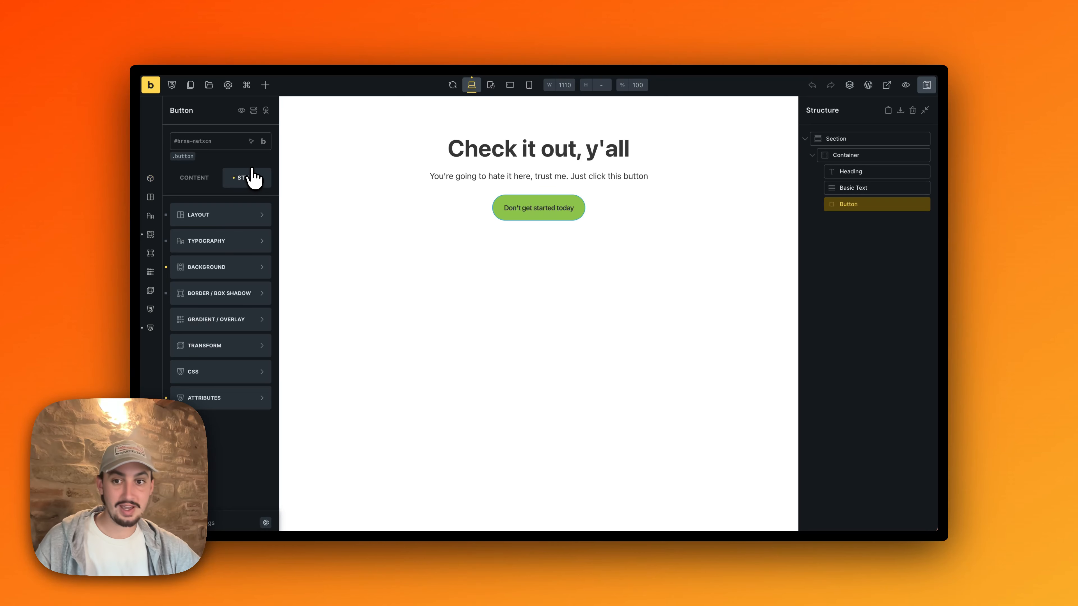
left_click(234, 398)
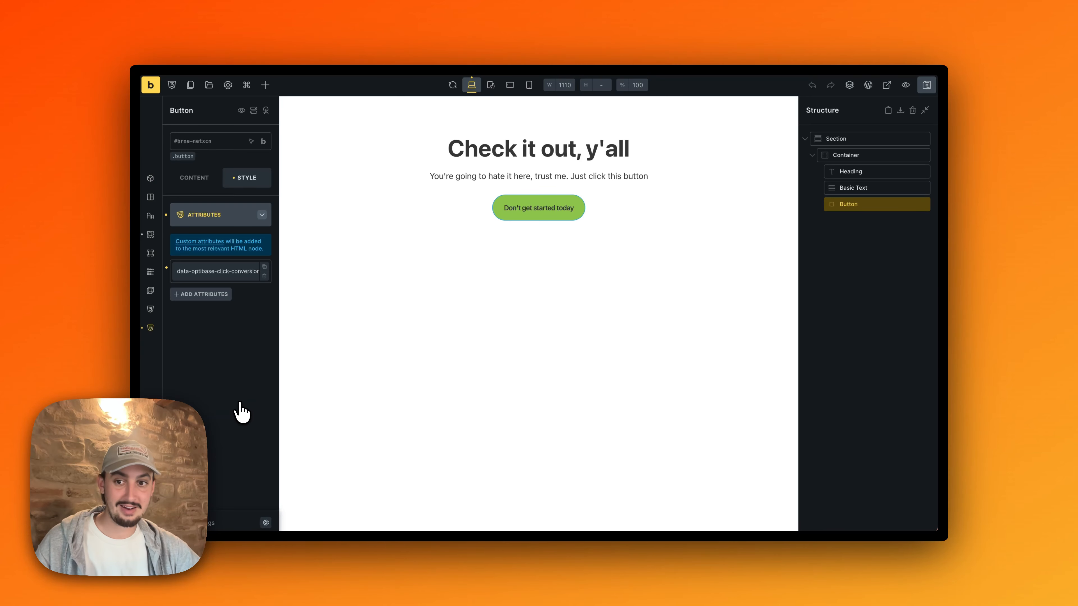
left_click(205, 271)
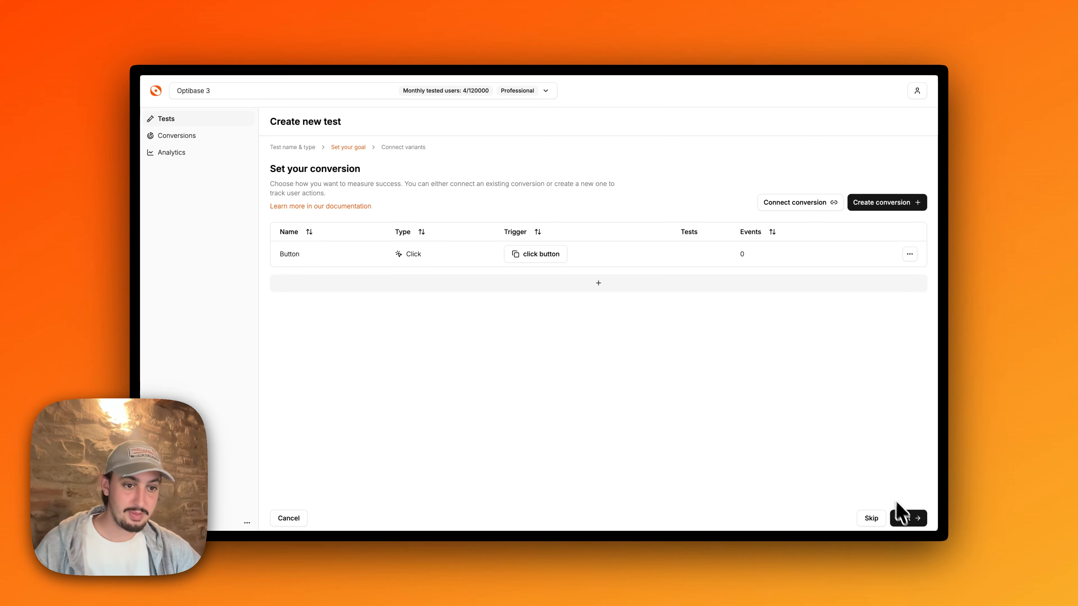
Back in Optibase, continue to the variants stage and create a variant named "Variant 1".
left_click(905, 519)
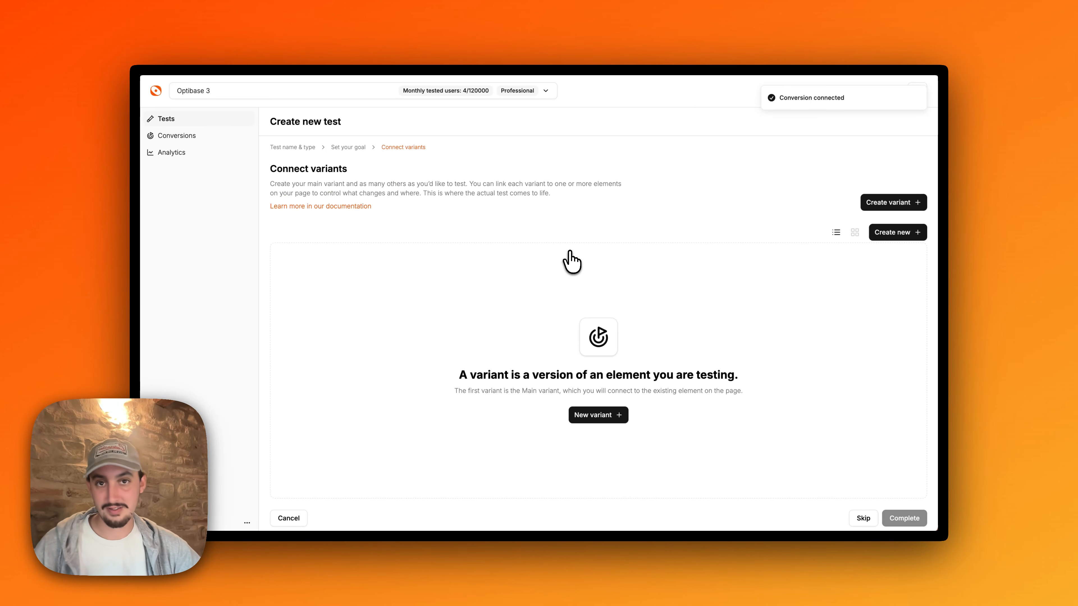
left_click(896, 204)
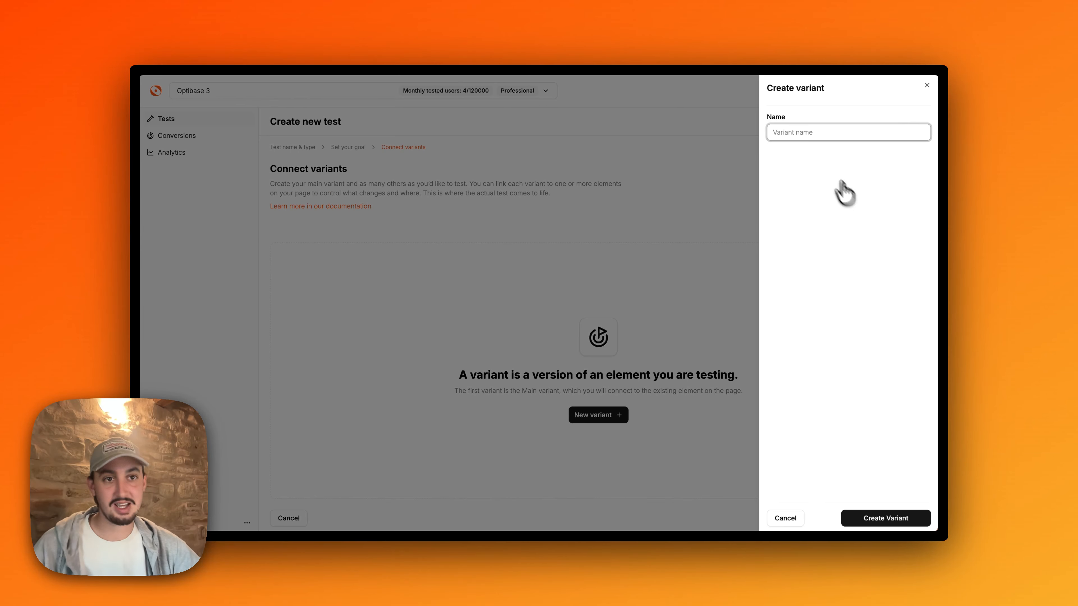
type("1")
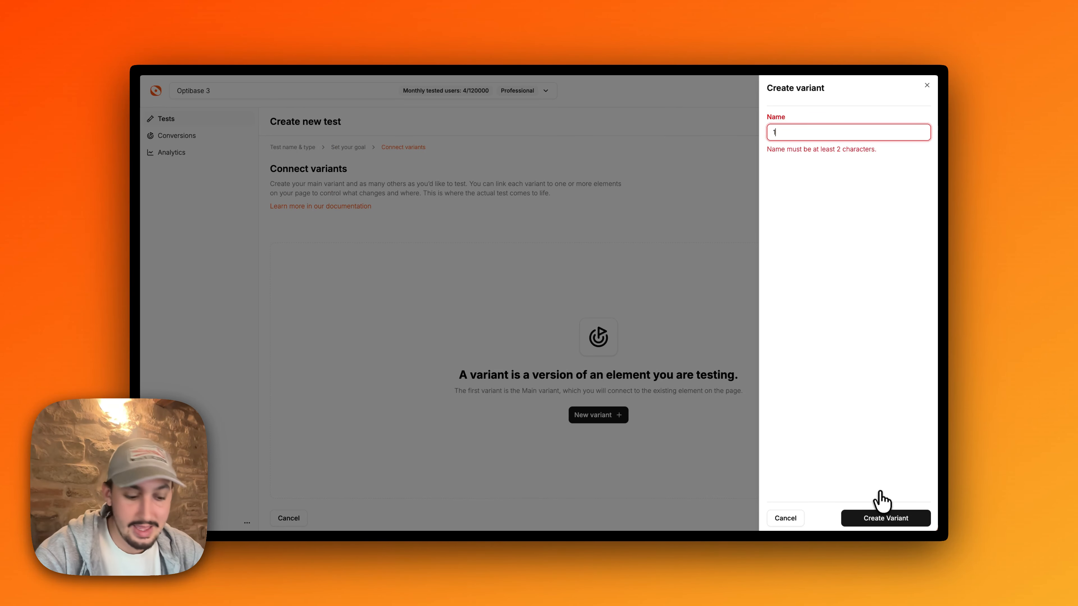
key("BackSpace")
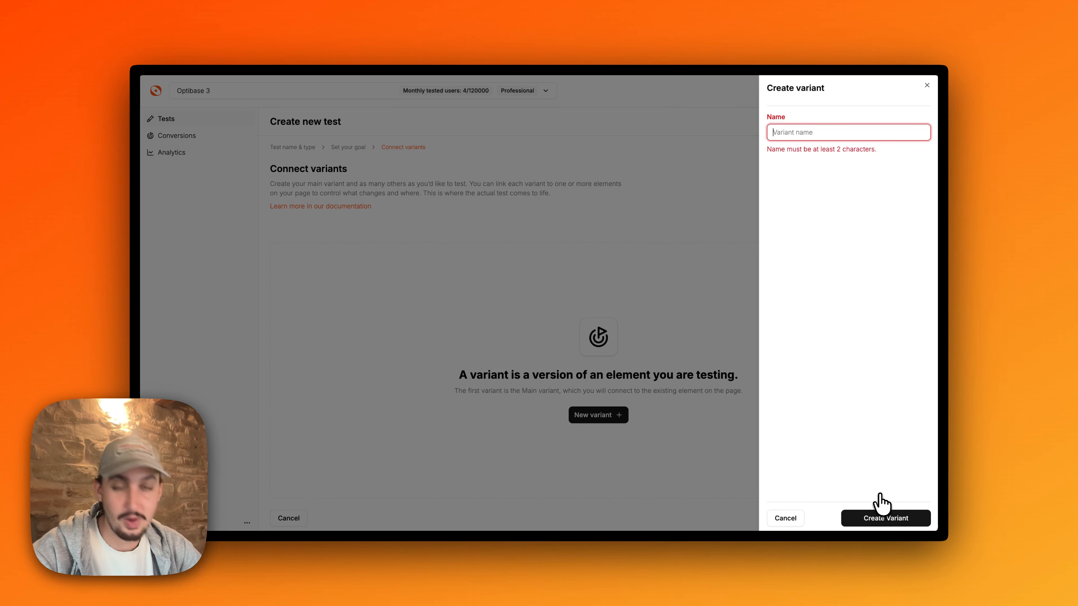
type("Va")
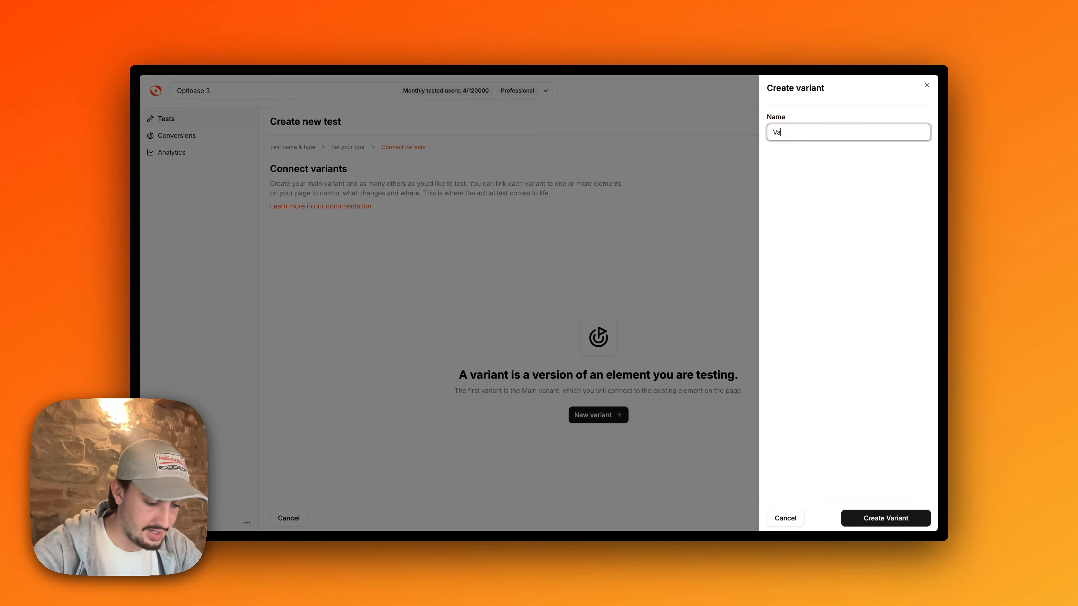
type("riant 1")
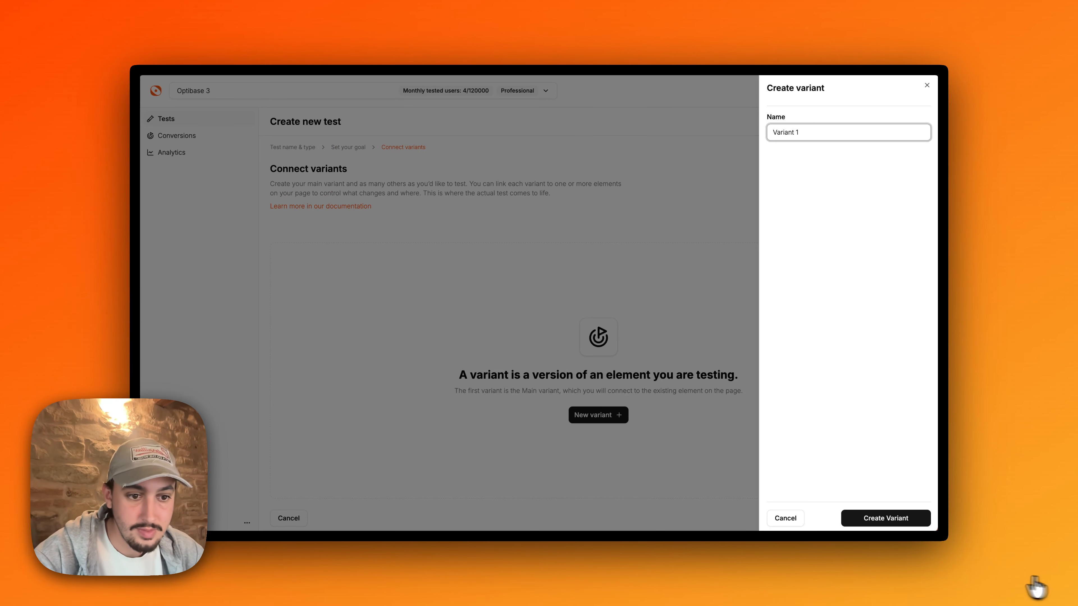
left_click(861, 514)
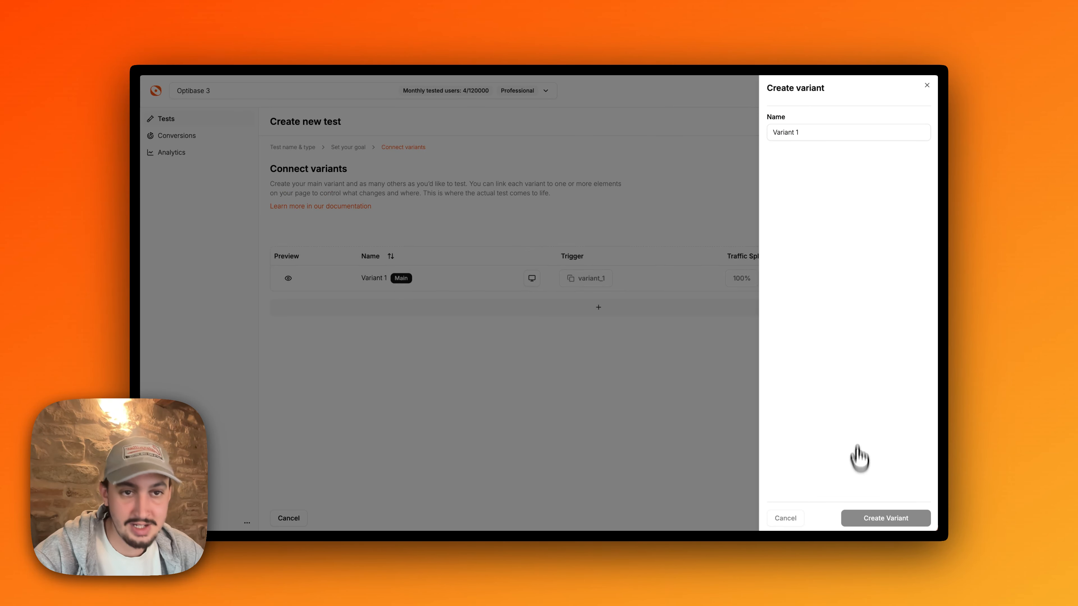
Add a second variant named "Variant 2" and complete the test setup.
left_click(886, 203)
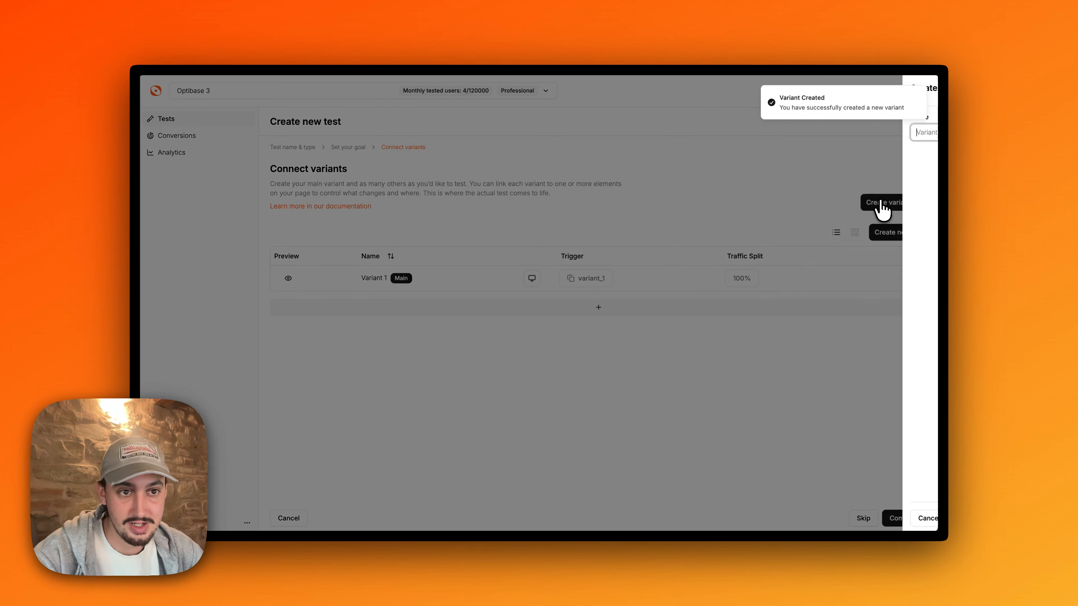
type("Variant 2")
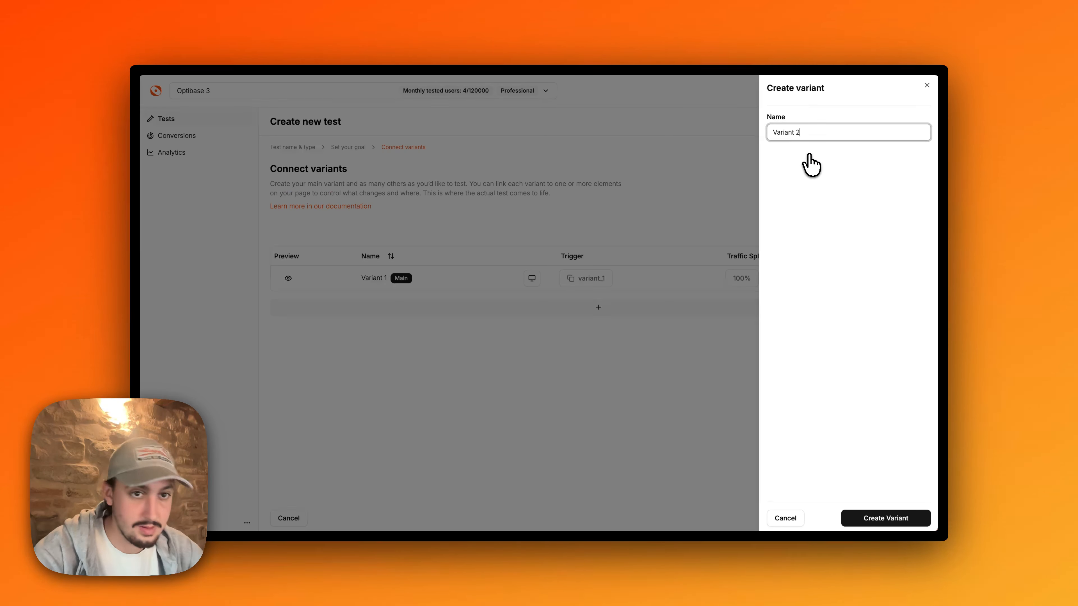
left_click(886, 518)
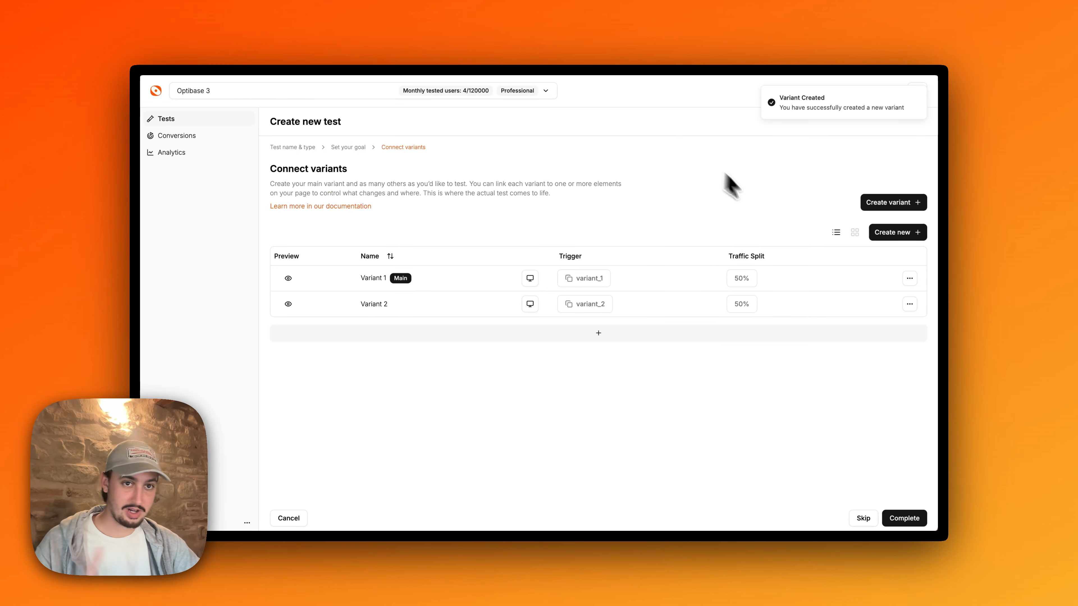
left_click(904, 518)
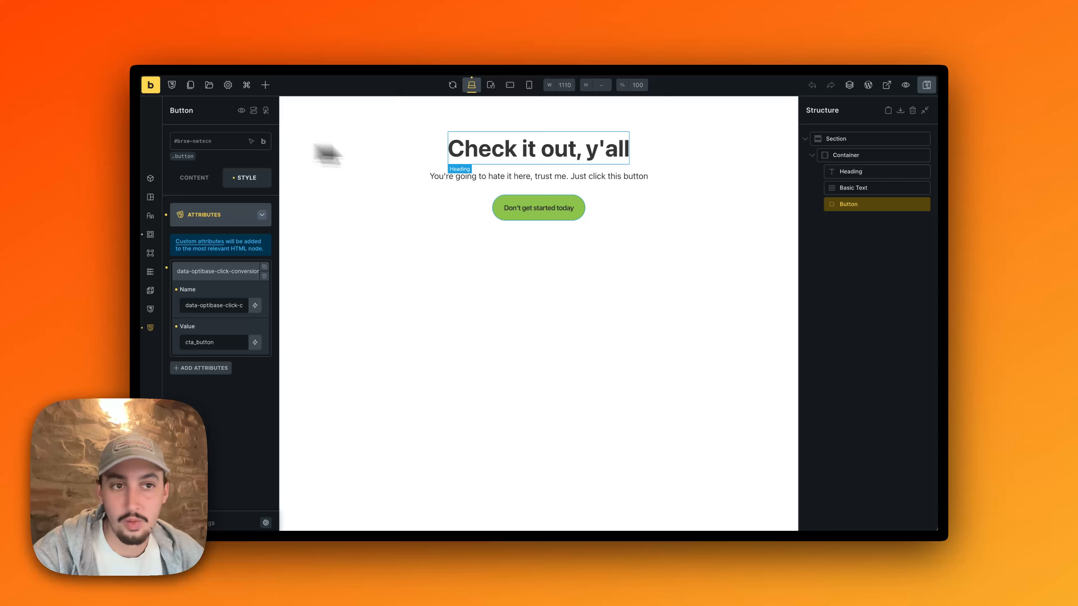
In Bricks, duplicate the hero section and give the original a data-optibase-test-id attribute with the value 2_variant_test.
right_click(830, 140)
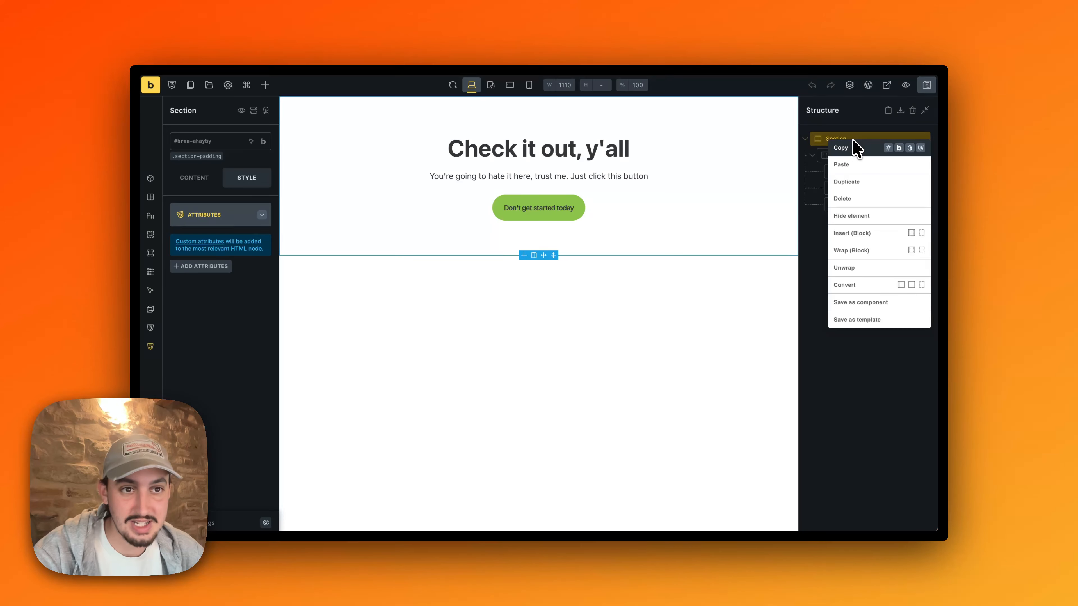
left_click(865, 182)
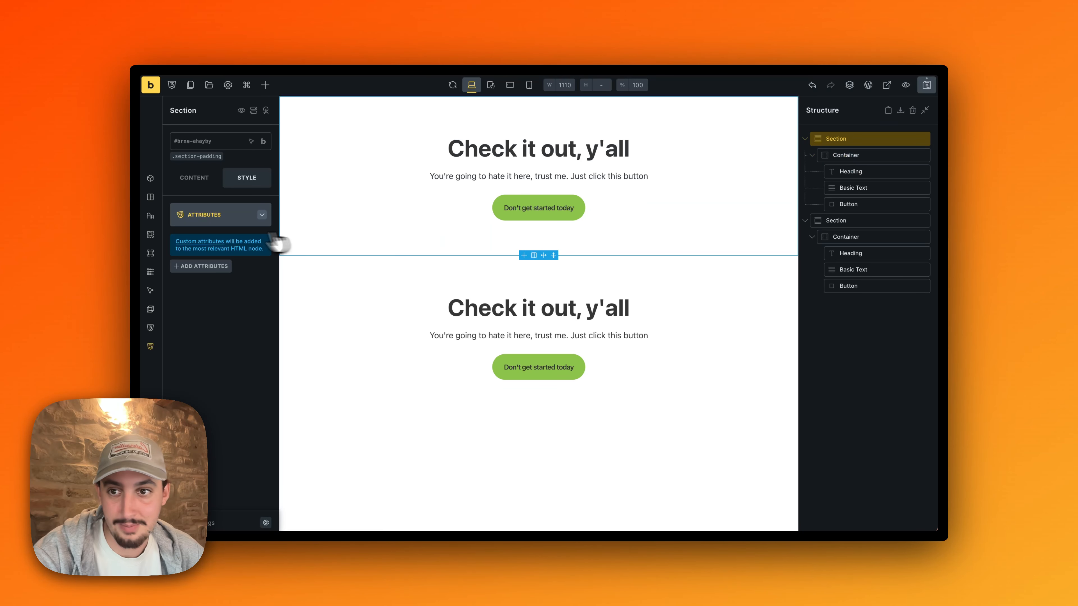
left_click(203, 267)
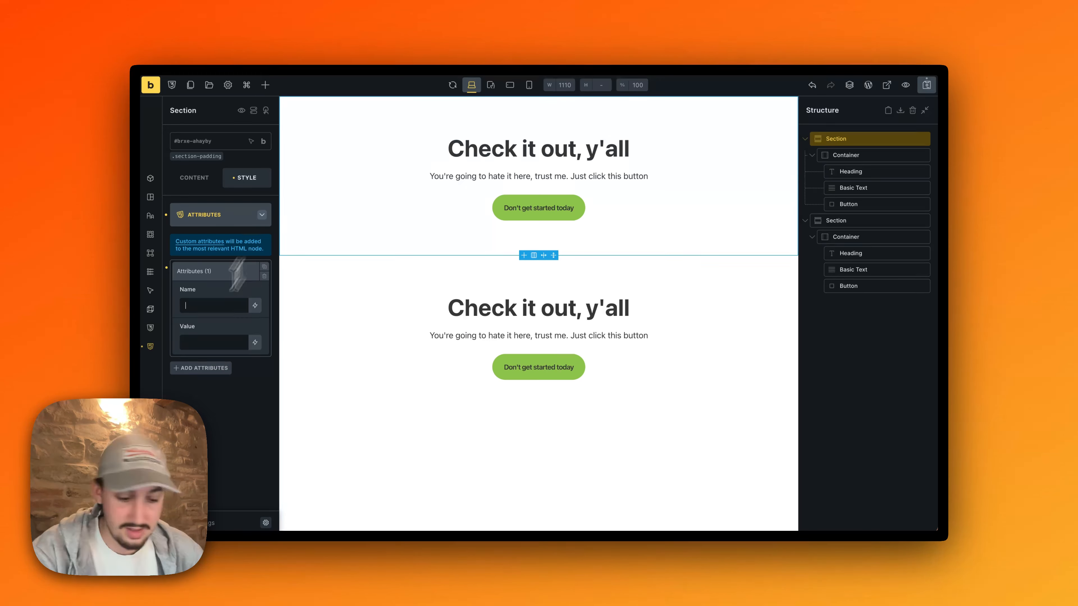
type("-optibase-test-id")
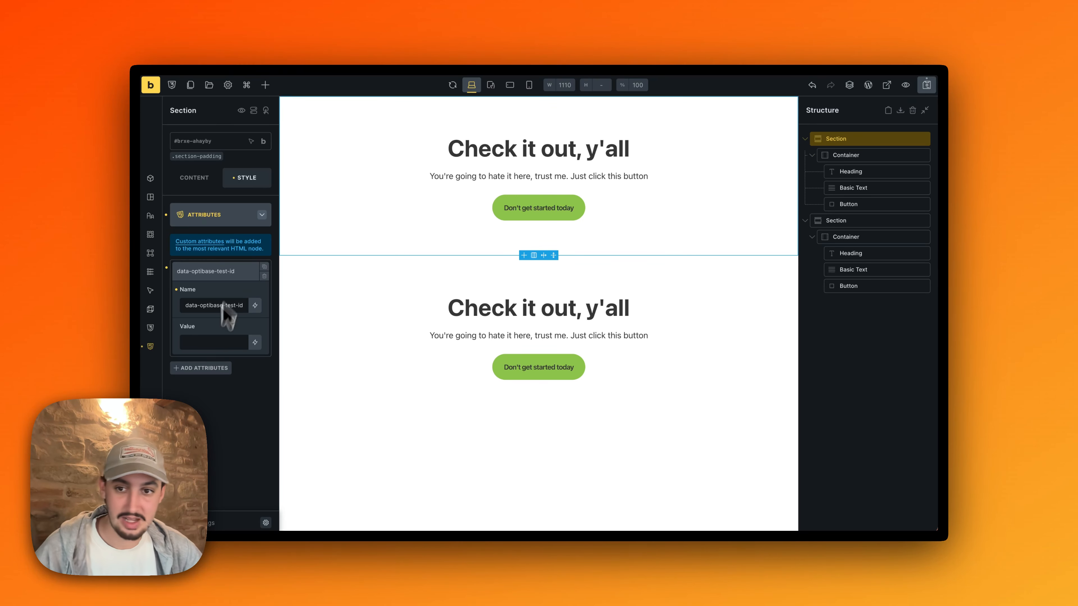
left_click(212, 346)
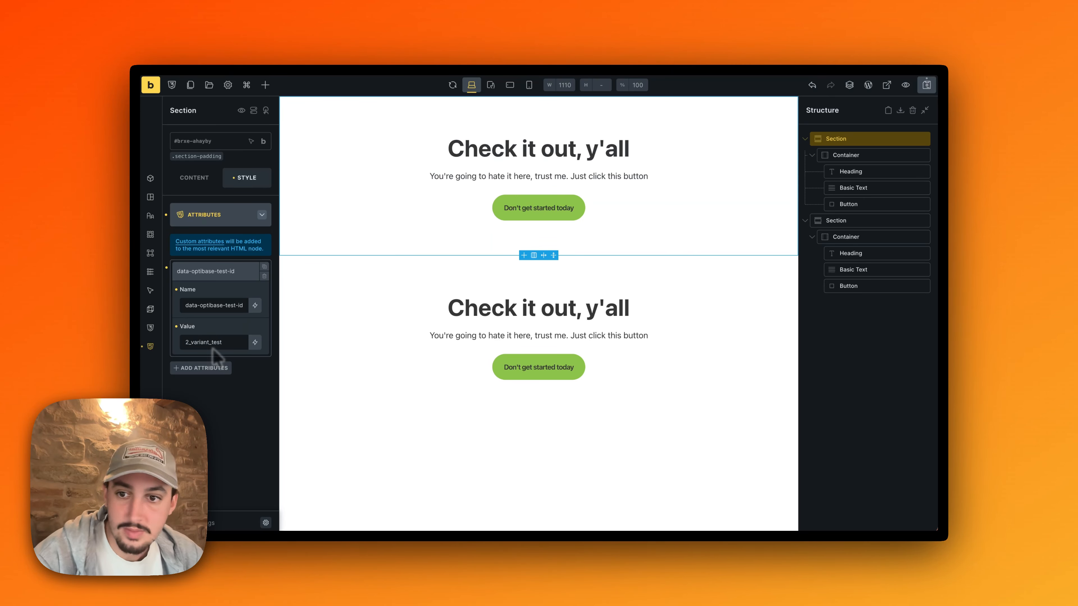
Copy the data-optibase-test-id attribute name and add it to the duplicated section with the value 2_variant_test.
triple_click(200, 305)
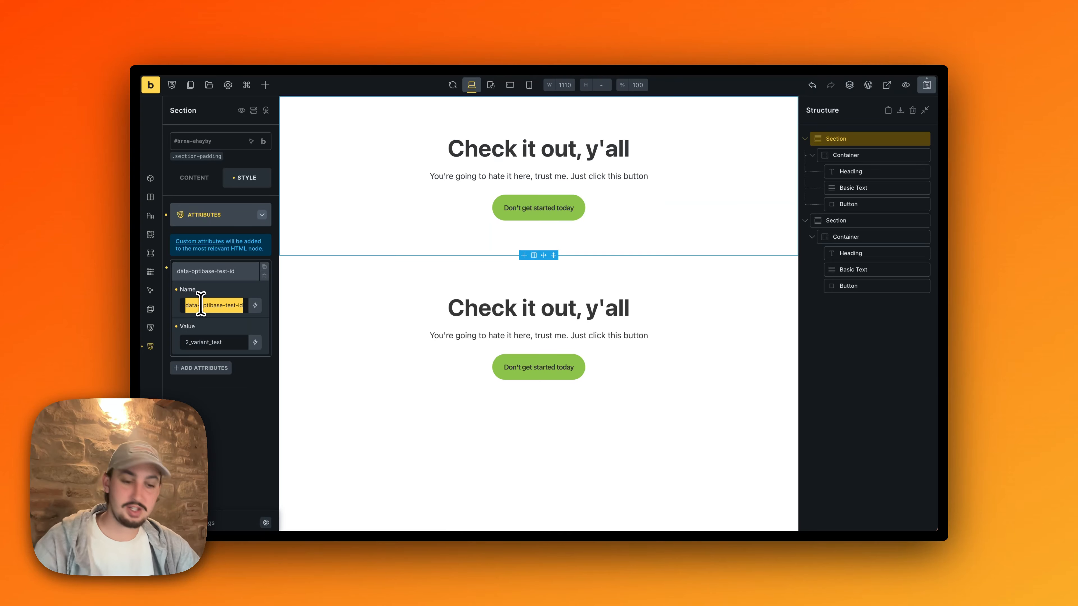
key("super+c")
left_click(476, 283)
left_click(201, 268)
left_click(218, 305)
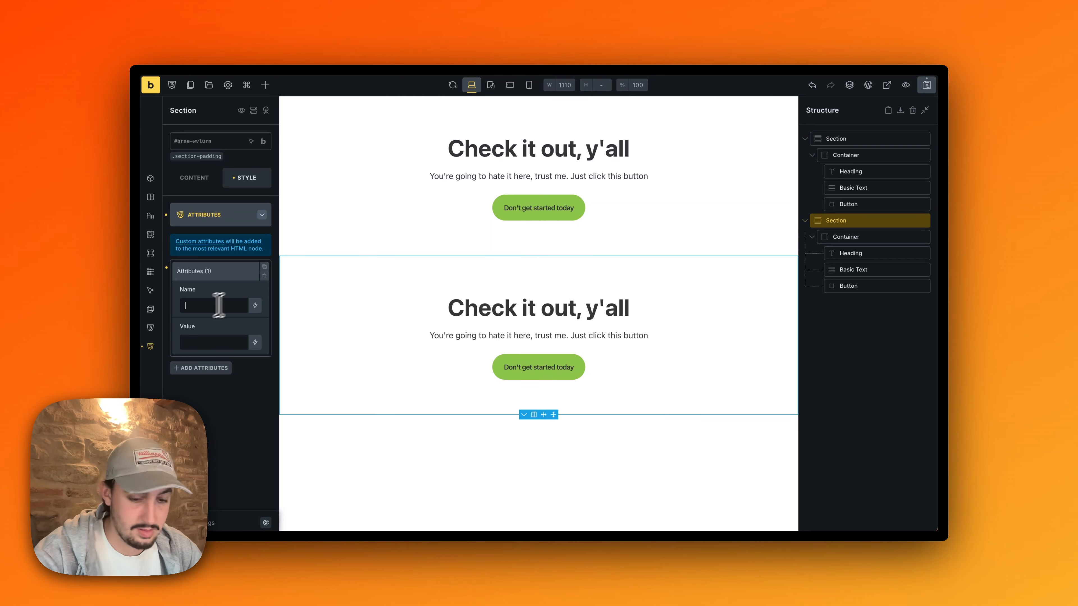
key("super+v")
left_click(211, 342)
type("2_var")
left_click(212, 272)
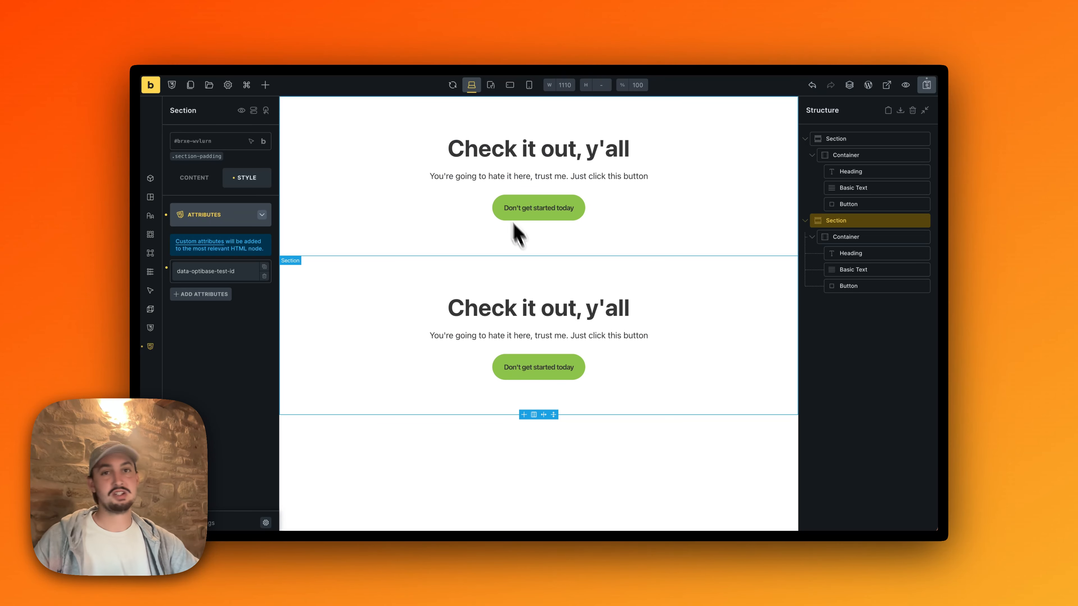
Change the heading text of the duplicated hero section to "Some other variant".
left_click(518, 305)
left_click(516, 308)
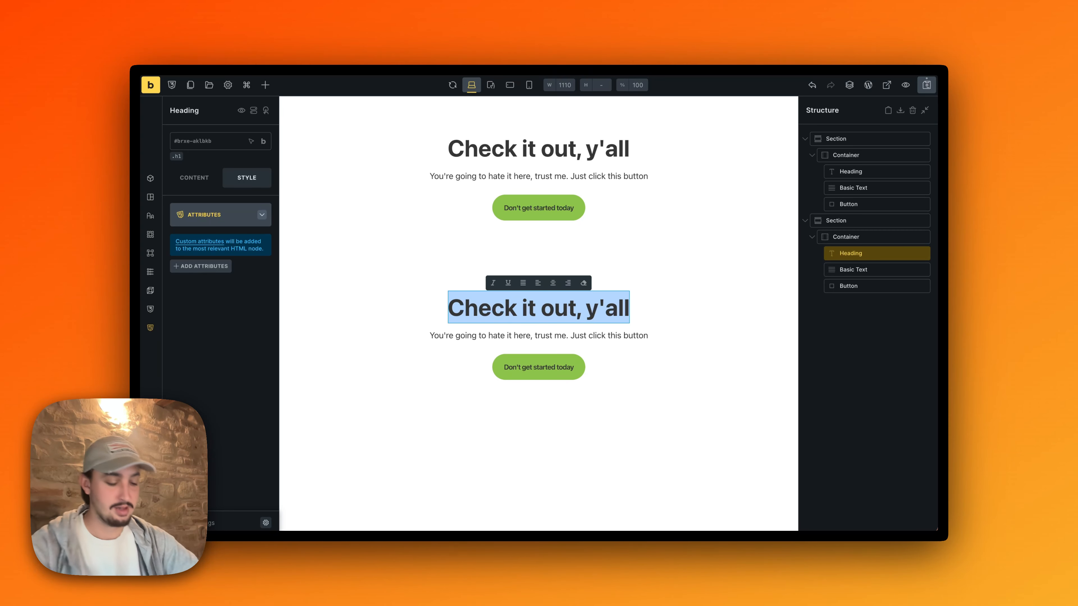
type("Some other variant")
left_click(595, 326)
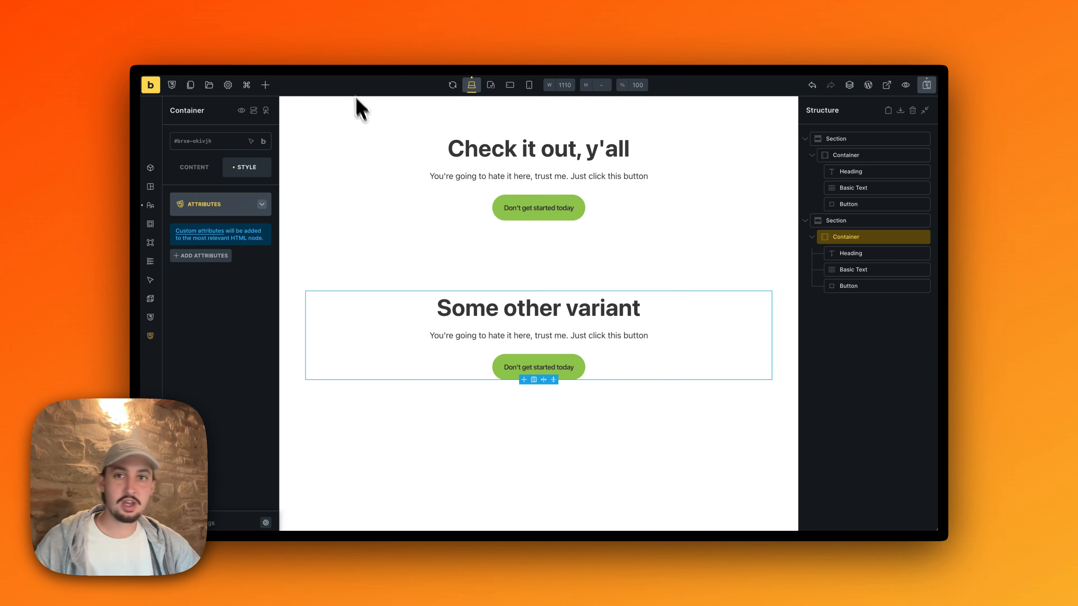
Look up the variant triggers of 2 Variant Test in Optibase and add a data-optibase-variant-id attribute to the original hero section in Bricks.
left_click(327, 44)
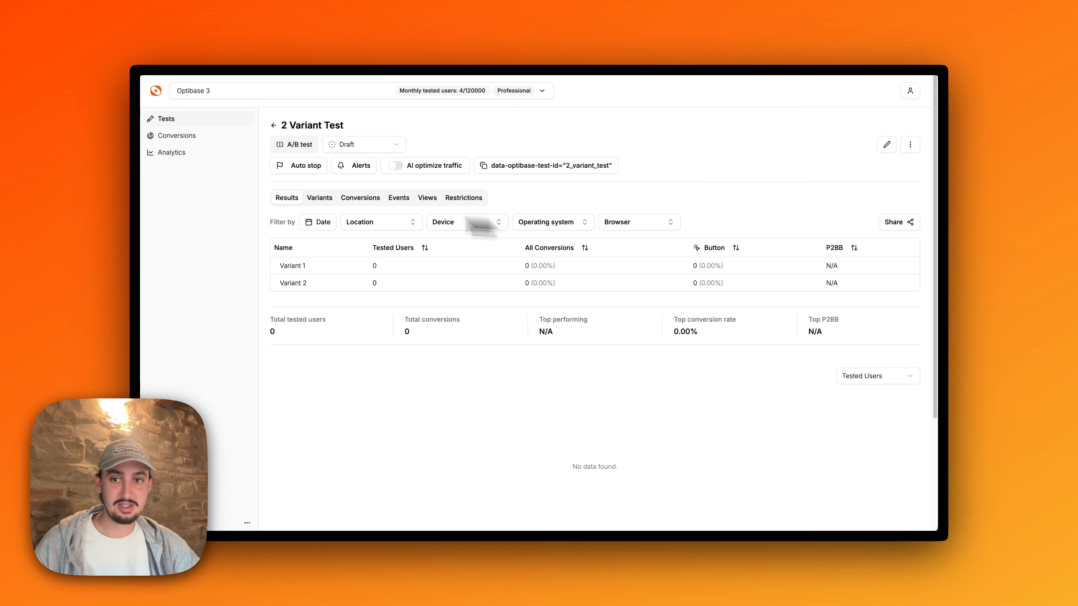
left_click(316, 198)
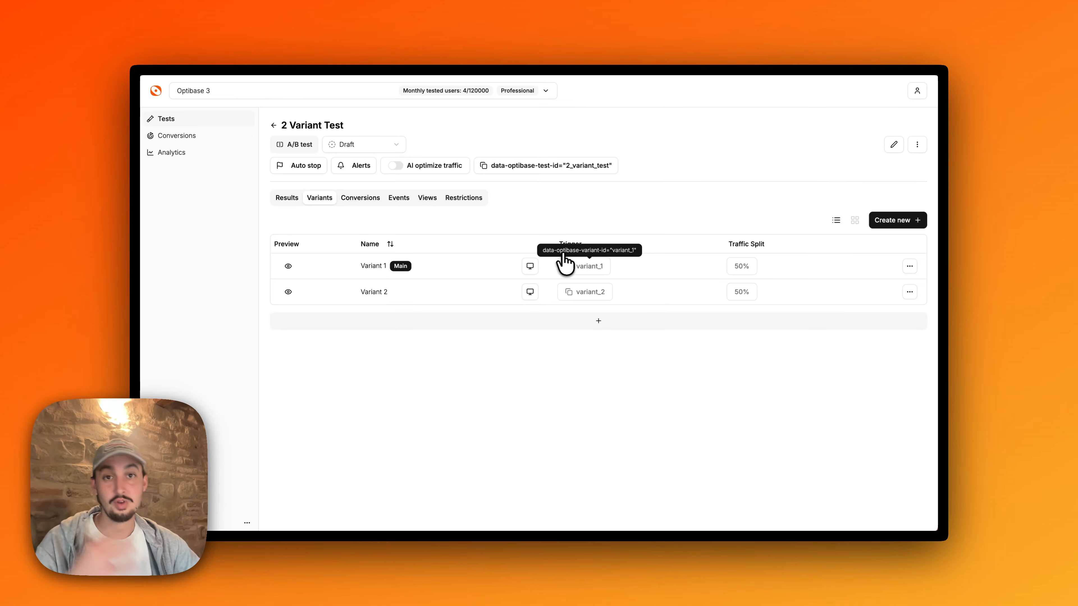
left_click(218, 43)
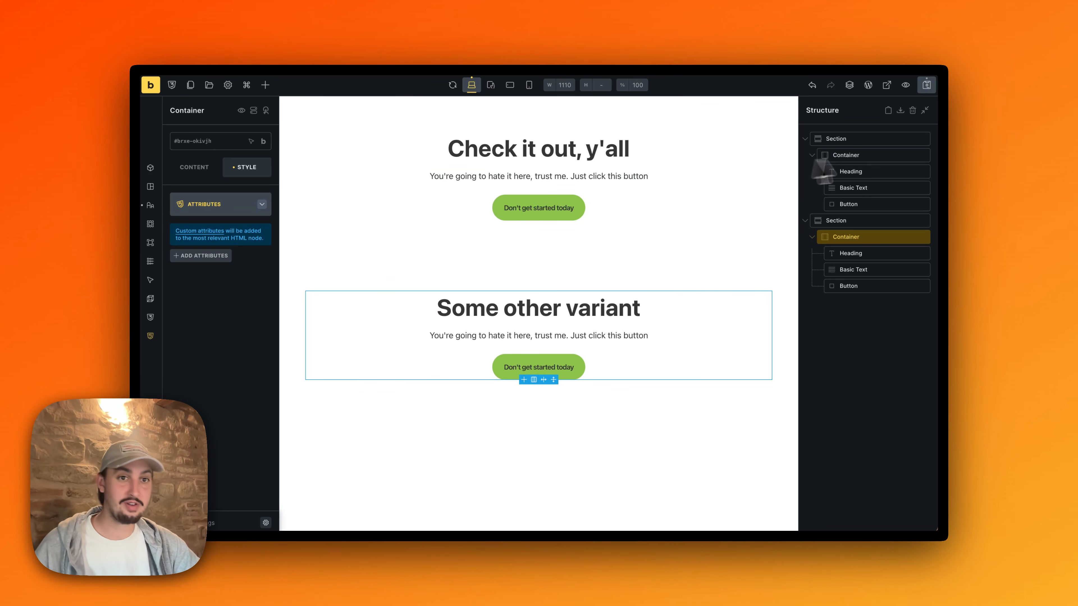
left_click(875, 141)
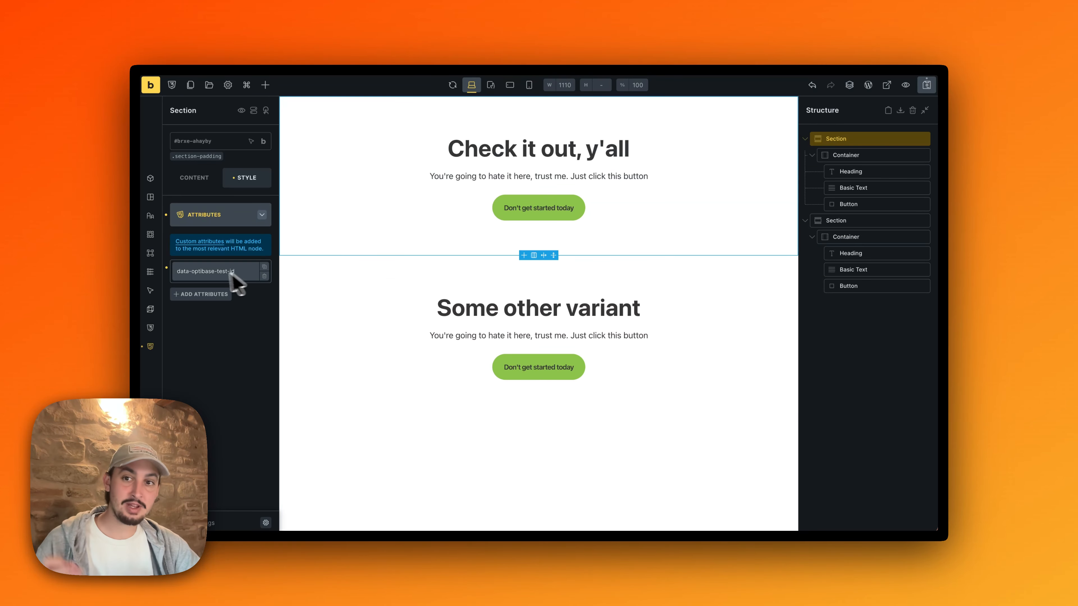
left_click(201, 294)
type("data-optibase-variant-id")
left_click(202, 361)
left_click(212, 292)
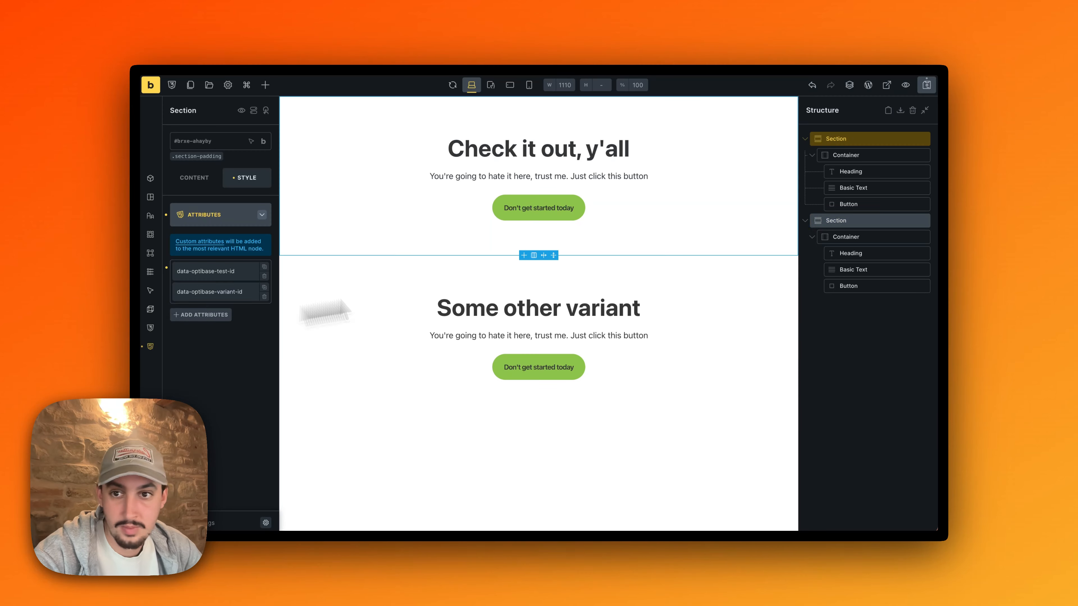
Add a data-optibase-variant-id attribute to the duplicated hero section as well.
left_click(869, 221)
left_click(202, 315)
type("data-optibase-variant-id")
left_click(201, 361)
left_click(212, 292)
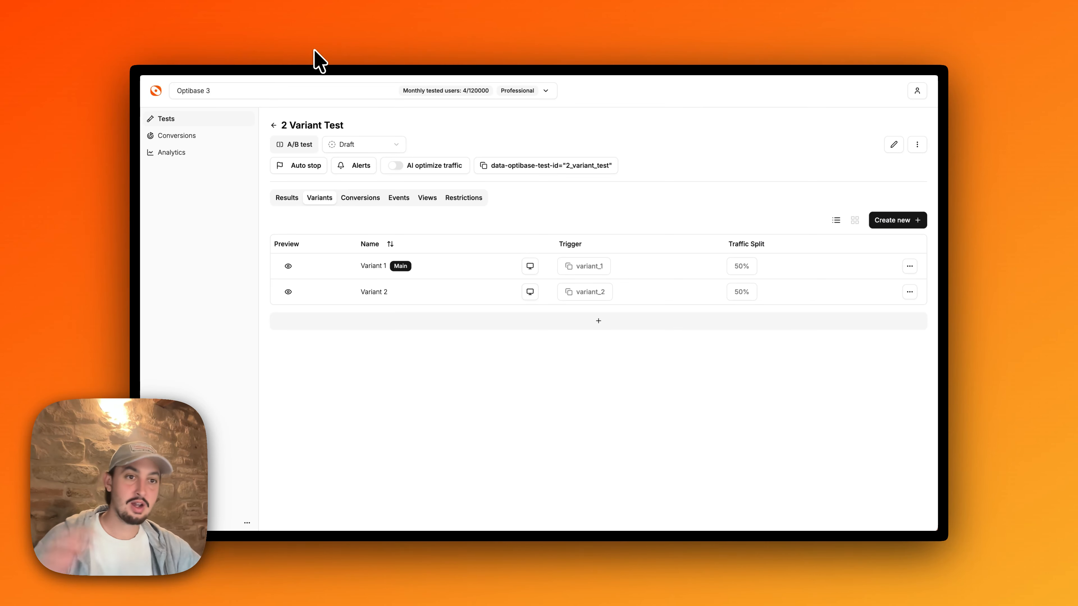
Back in Optibase, set the status of 2 Variant Test to Active.
left_click(360, 147)
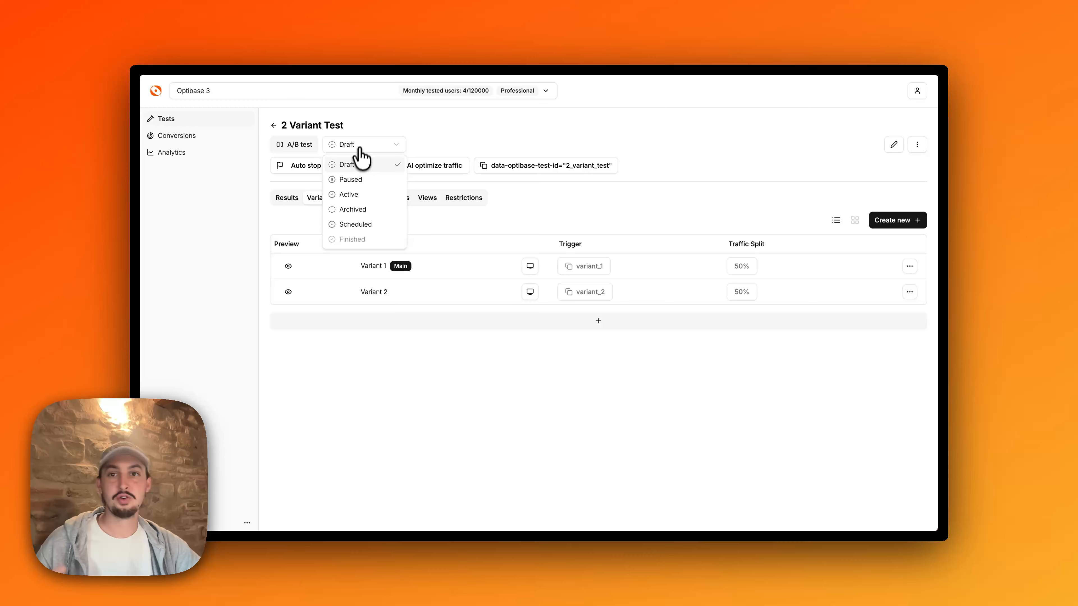
left_click(354, 196)
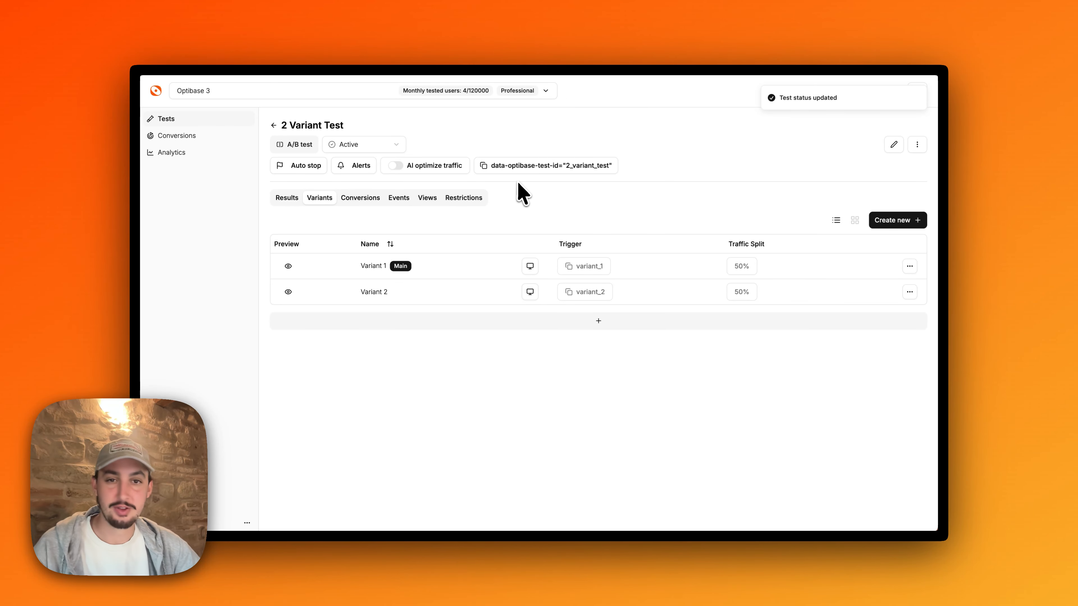
Review the test's results, conversion events, and restrictions for location, screen size, operating system and browser.
left_click(280, 198)
scroll(467, 340, "down", 4)
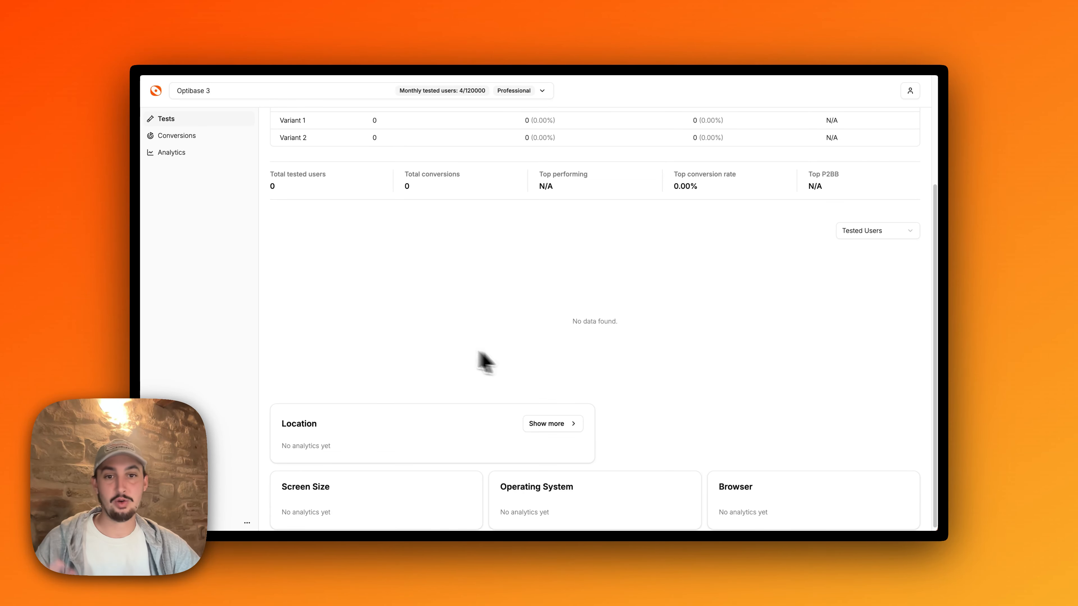
scroll(388, 291, "up", 4)
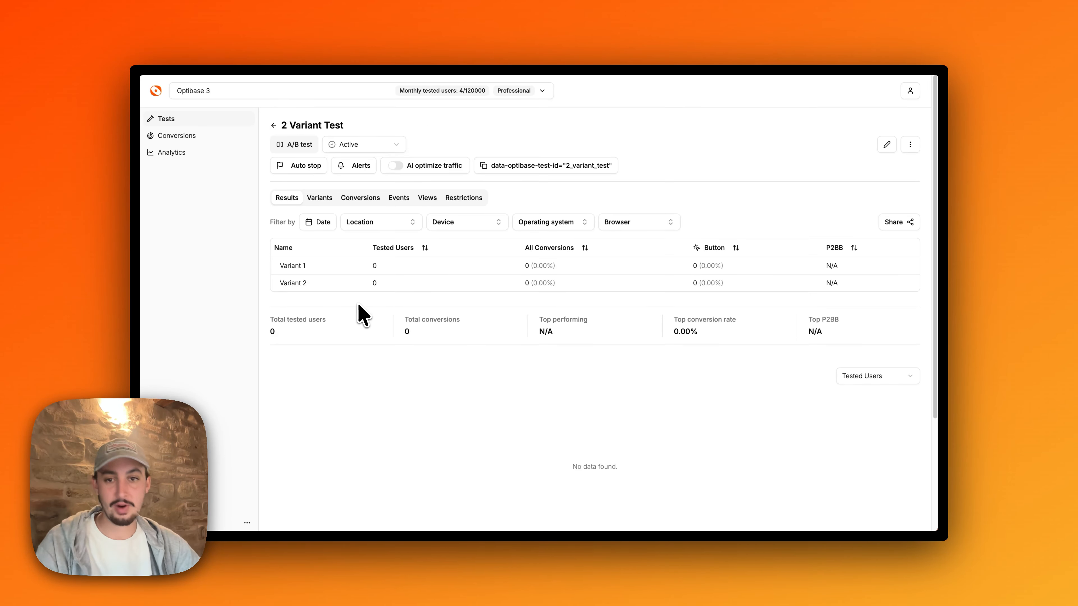
left_click(402, 200)
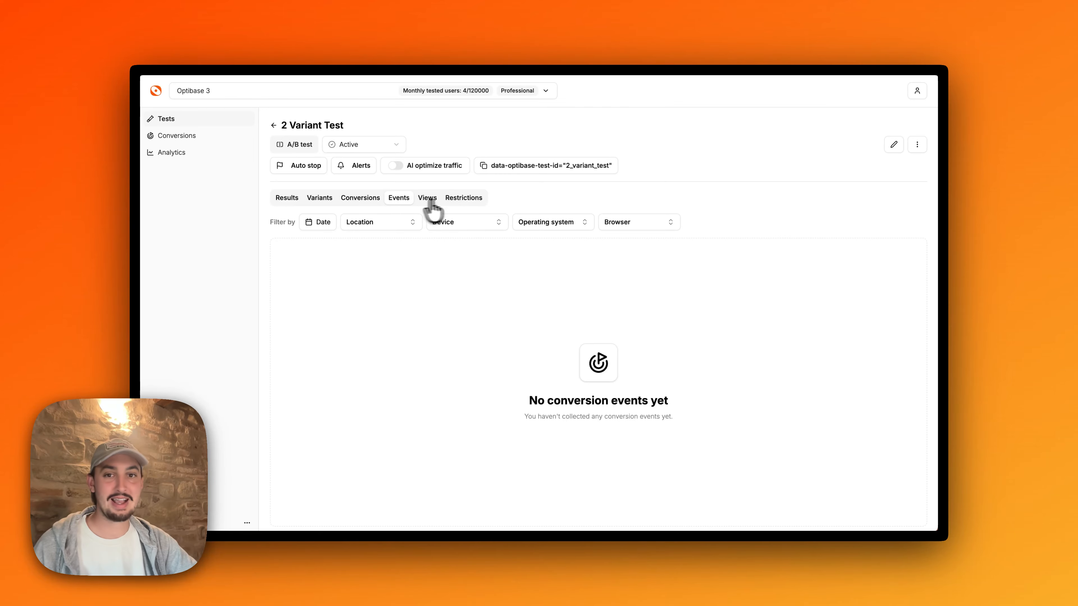
left_click(464, 199)
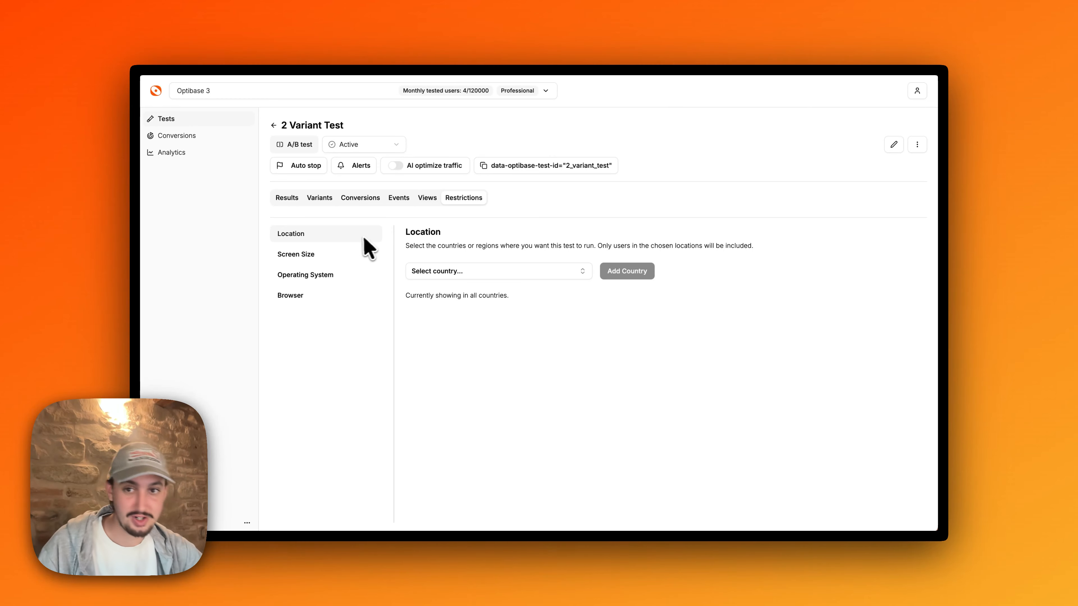
left_click(311, 264)
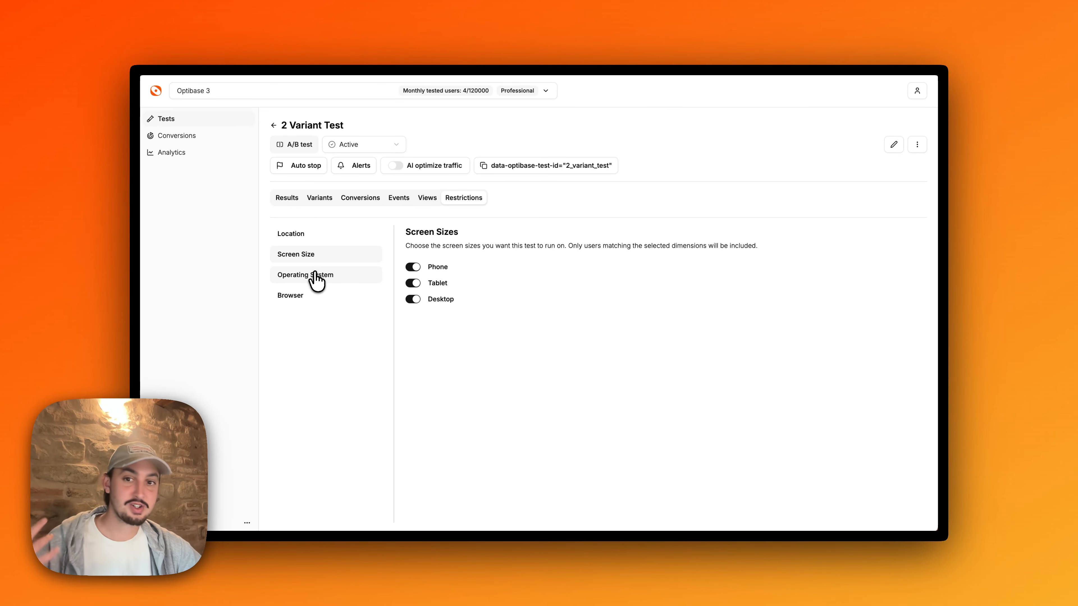
left_click(313, 278)
left_click(321, 300)
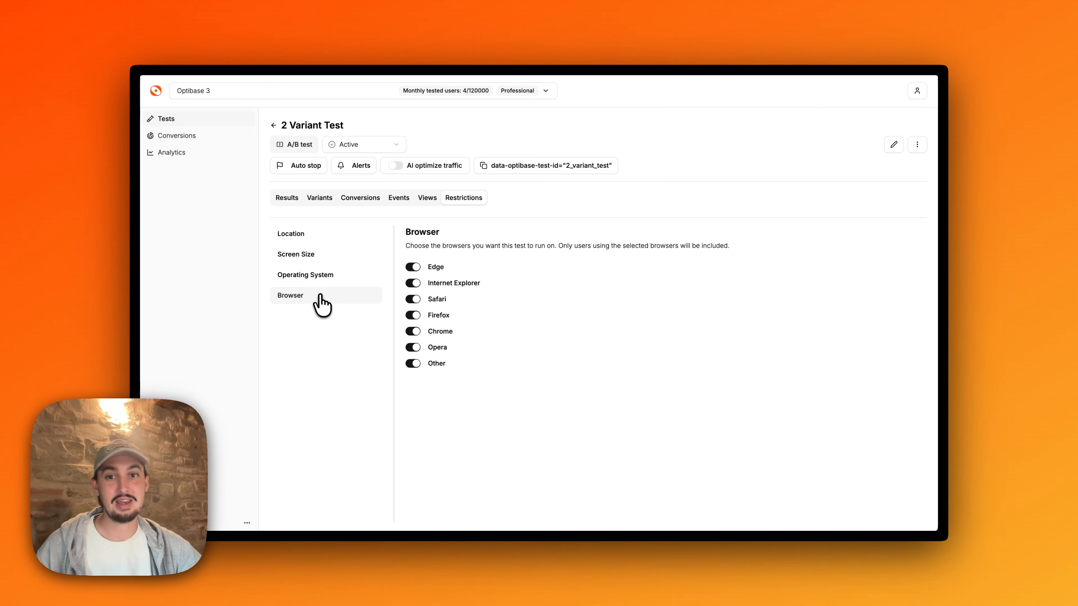
Look through the workspace's analytics and open the workspace settings at the members list.
left_click(182, 159)
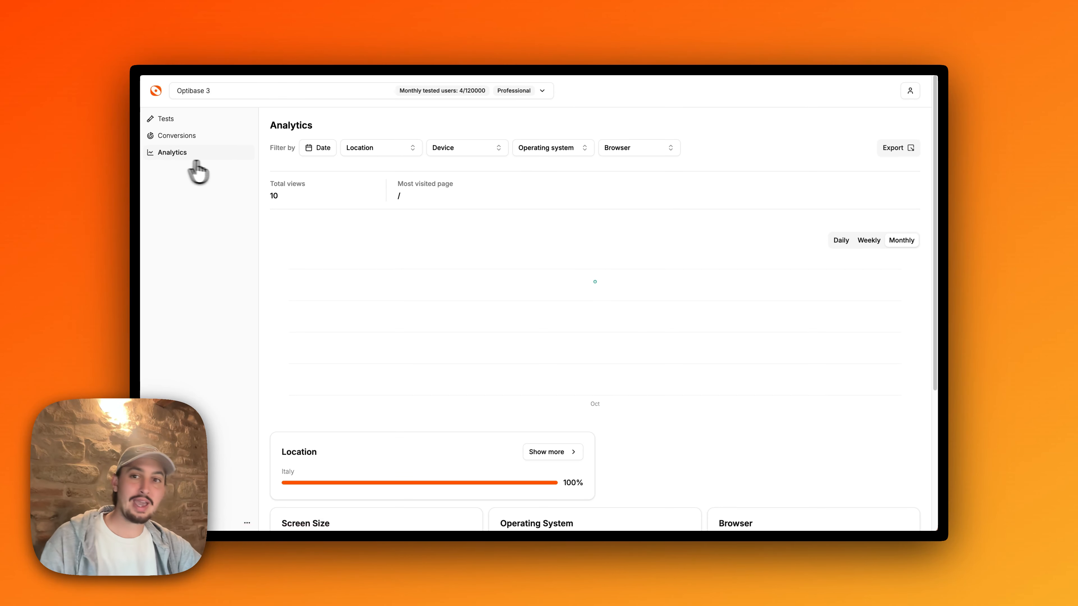
scroll(297, 255, "down", 5)
scroll(323, 283, "up", 5)
mouse_move(365, 281)
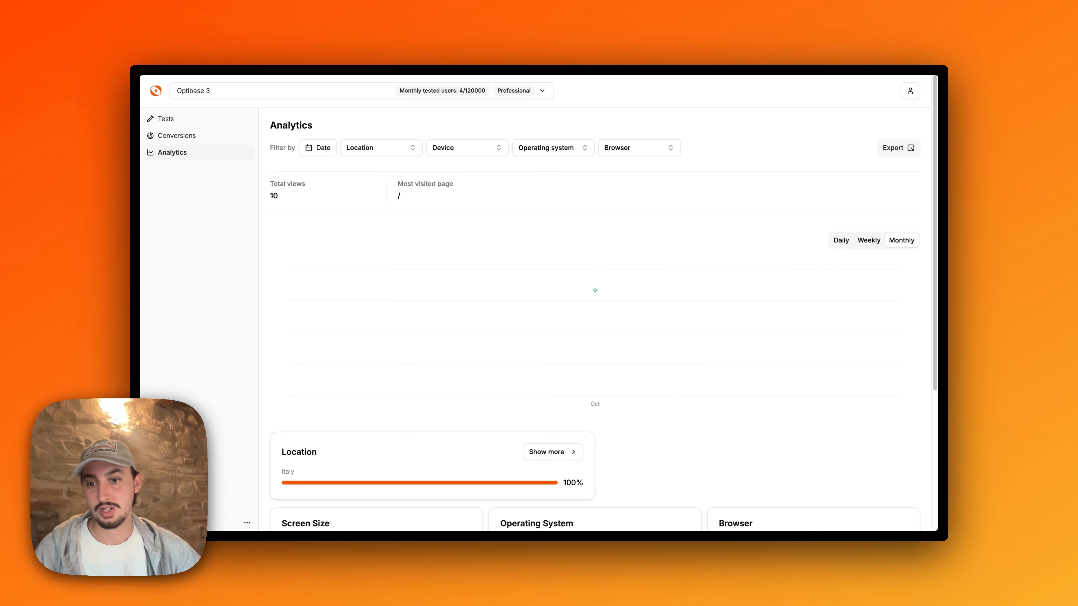
left_click(171, 488)
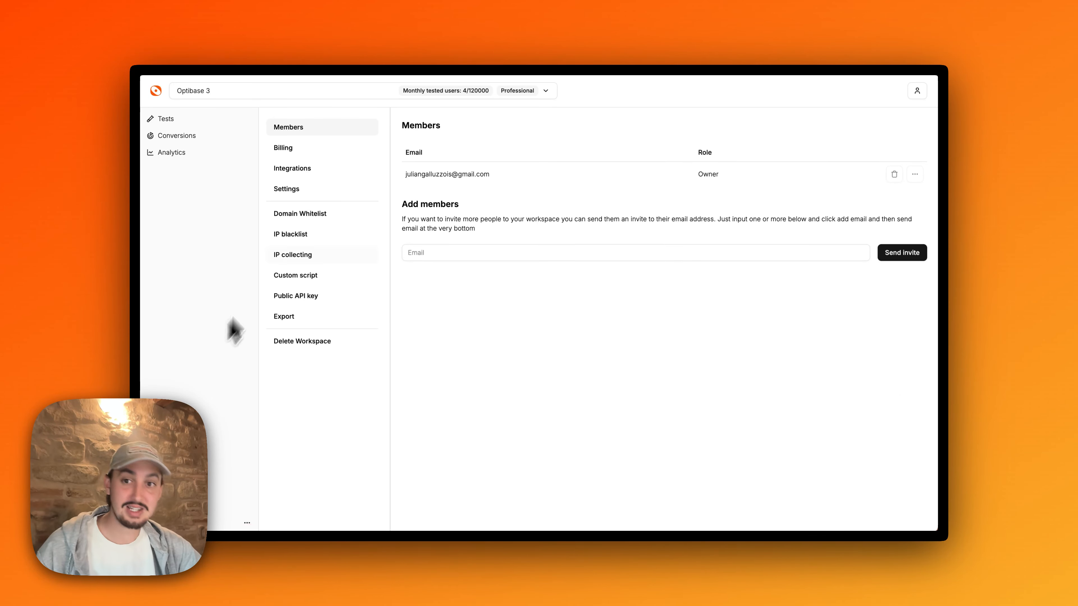